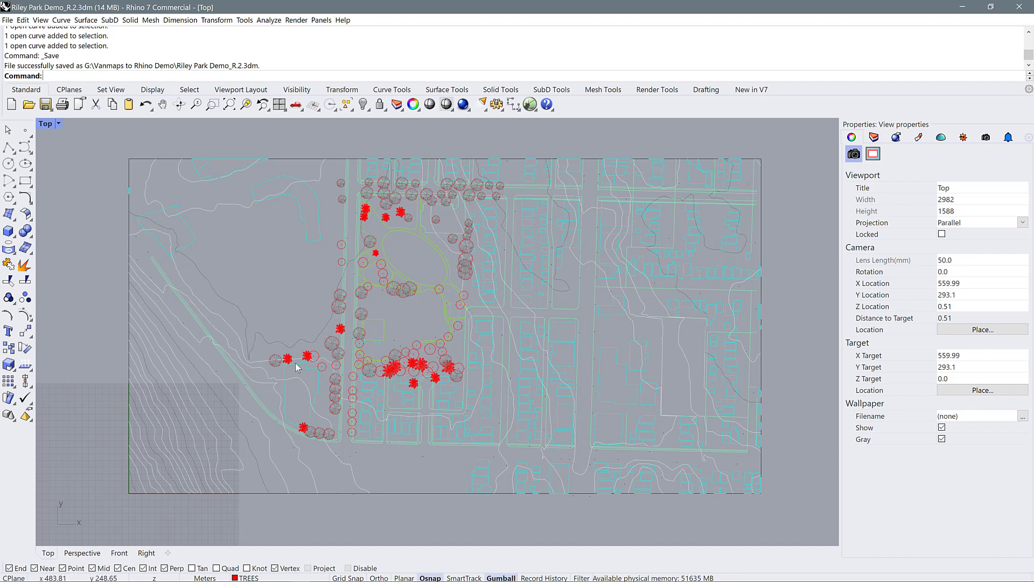
- Select the entire site plan linework and start exporting the selection
{"action": "scroll", "coordinate": [427, 329], "scroll_direction": "down", "scroll_amount": 1}
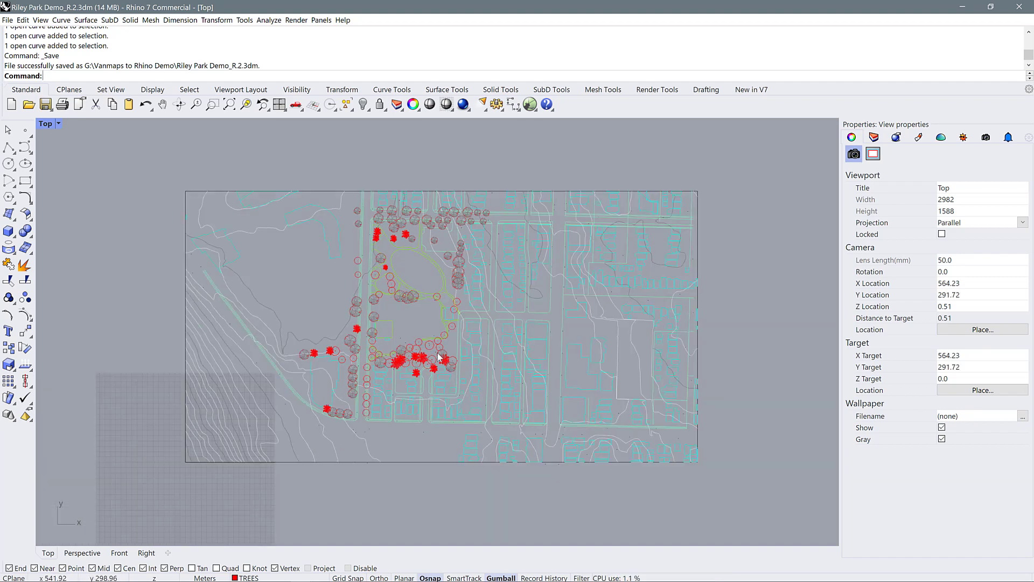
{"action": "left_click_drag", "start_coordinate": [154, 162], "coordinate": [719, 478]}
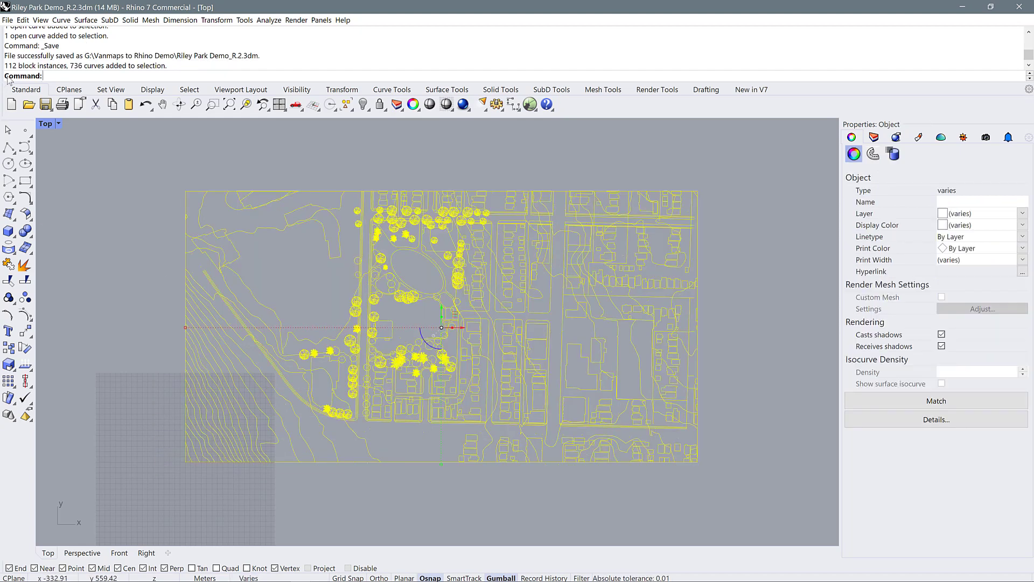
{"action": "left_click", "coordinate": [7, 20]}
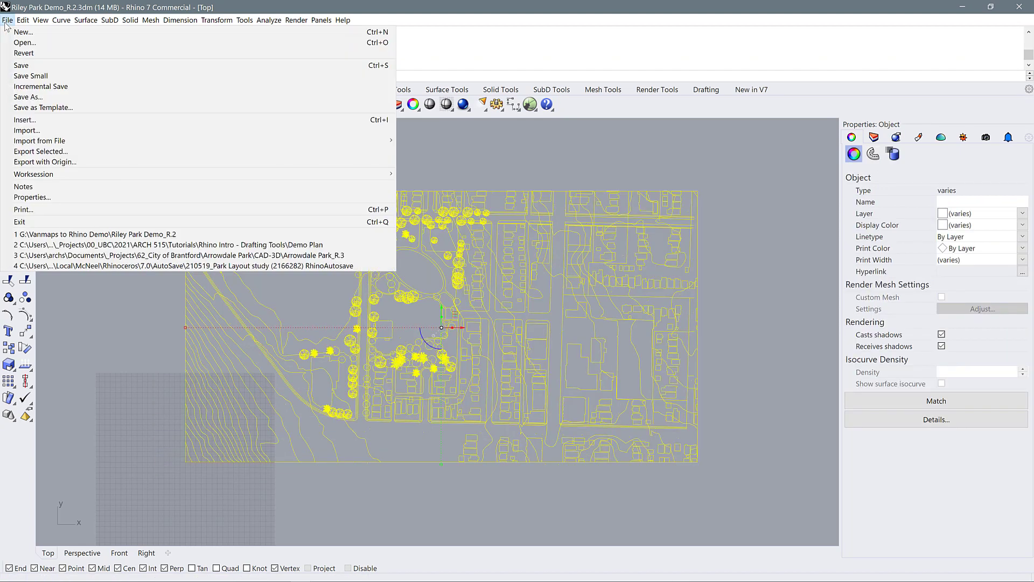
{"action": "left_click", "coordinate": [32, 151]}
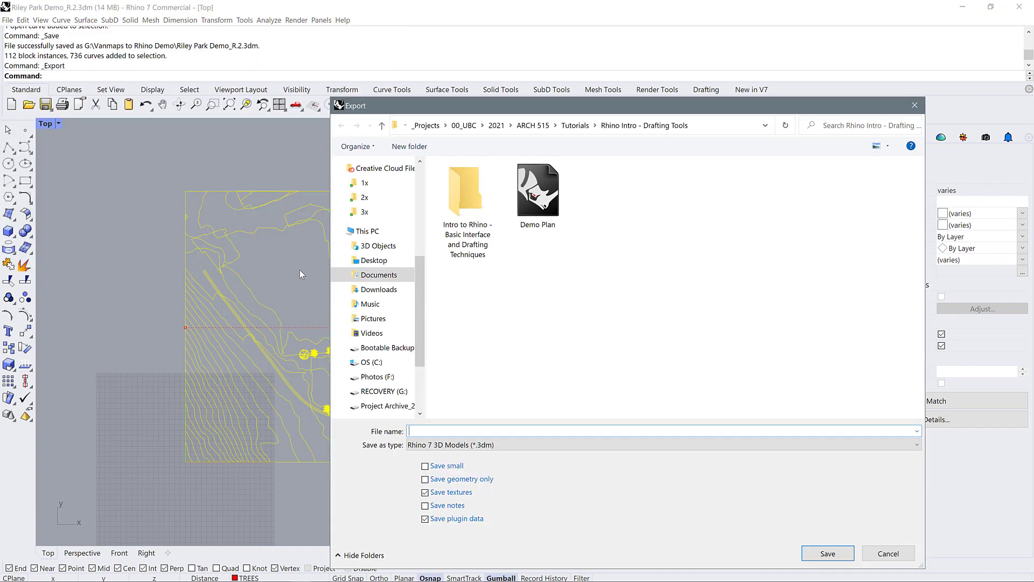
- Create a folder named "Site Model - Rhino to Illustrator" inside the ARCH 515 Tutorials folder and open it as the export location
{"action": "left_click", "coordinate": [534, 125]}
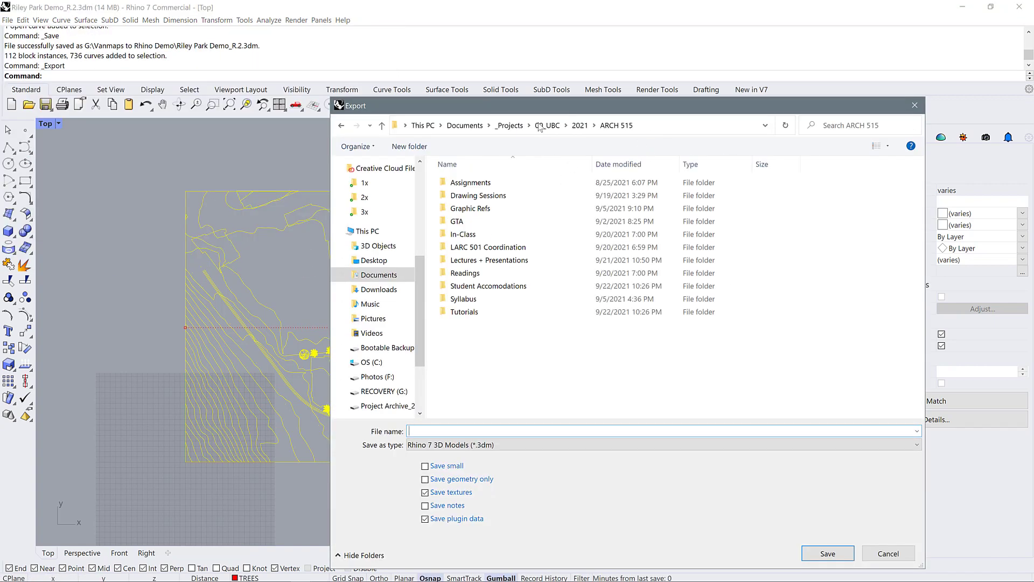
{"action": "double_click", "coordinate": [469, 312]}
{"action": "left_click", "coordinate": [428, 147]}
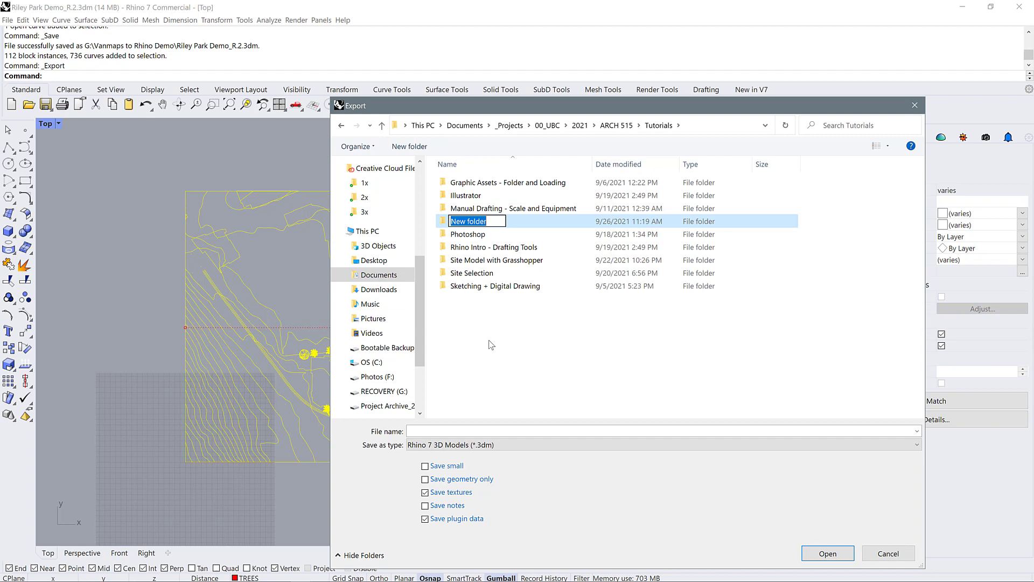
{"action": "type", "text": "Site Model - Rhino to Illustrator"}
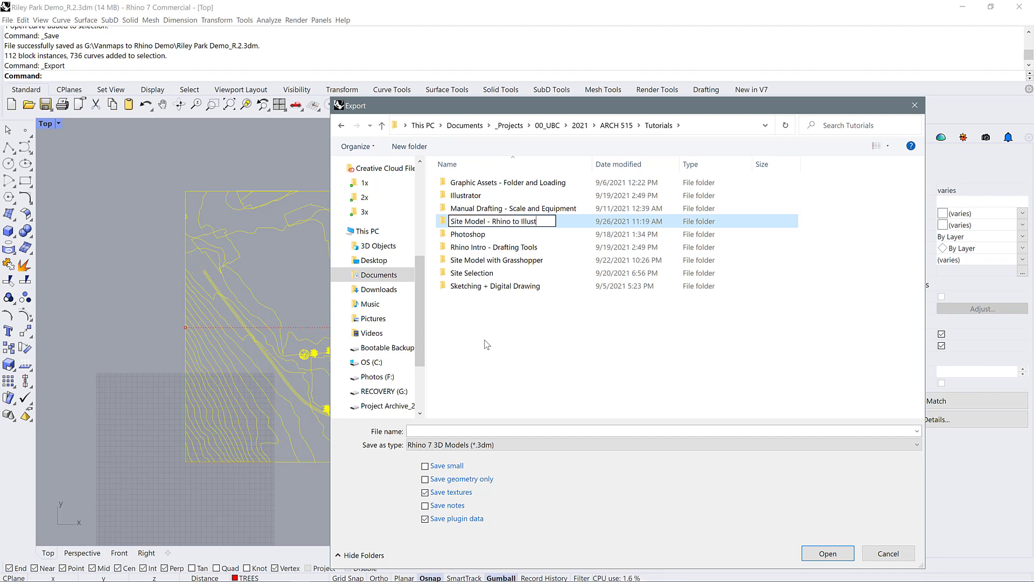
{"action": "key", "text": "Return"}
{"action": "key", "text": "Return"}
- Export the selection as an Adobe Illustrator (*.ai) file named "Riley Park_Site Plan 200" with the default AI export options
{"action": "left_click", "coordinate": [494, 433]}
{"action": "type", "text": "Ri"}
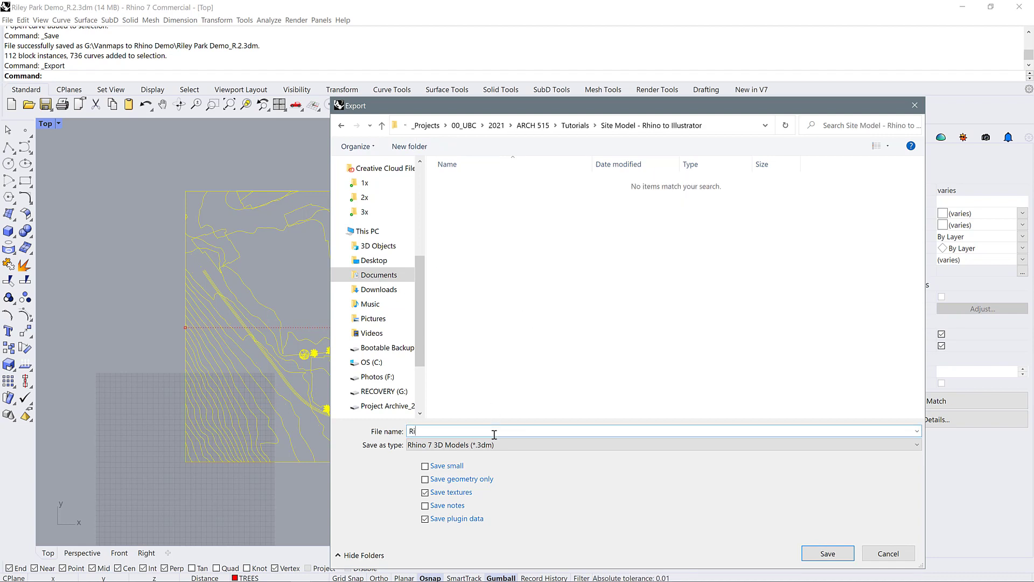
{"action": "type", "text": "le-"}
{"action": "type", "text": " Park_Site Plan 200"}
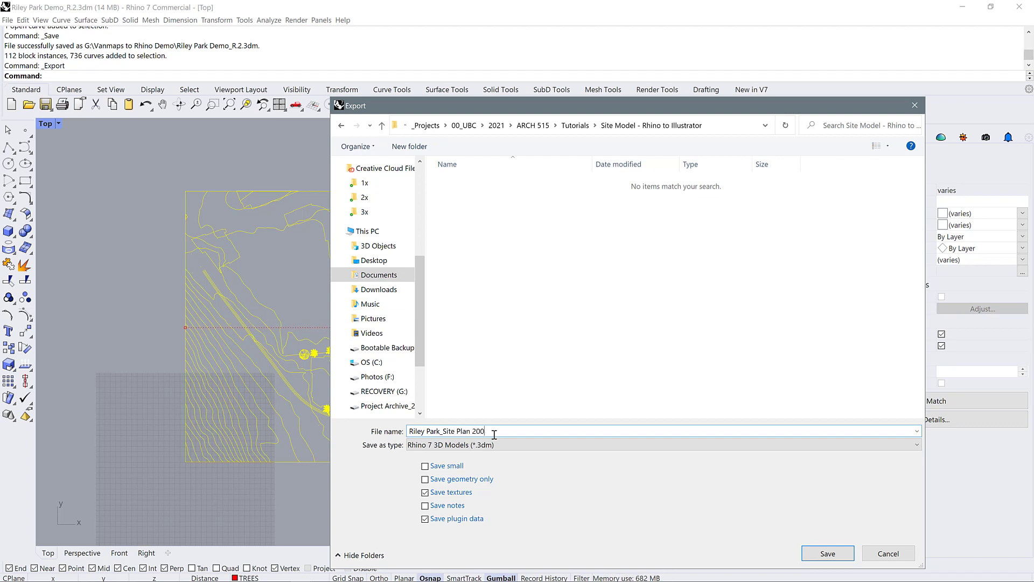
{"action": "left_click", "coordinate": [535, 443]}
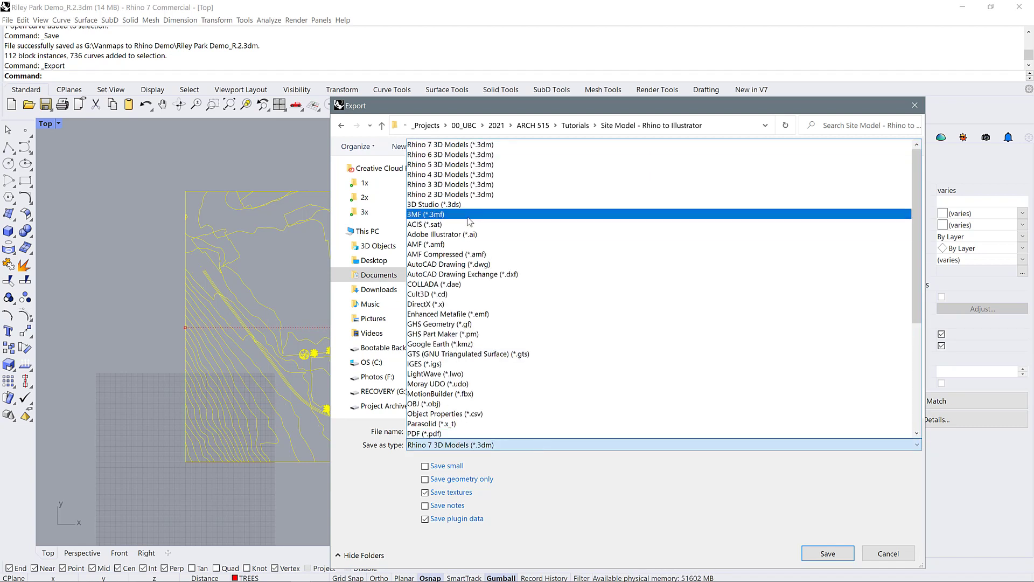
{"action": "left_click", "coordinate": [469, 234]}
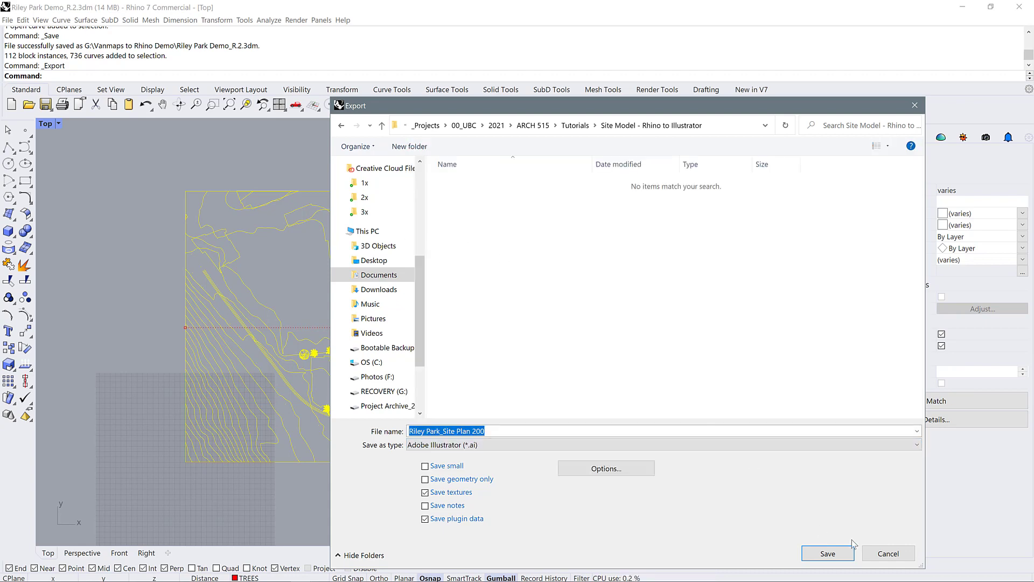
{"action": "left_click", "coordinate": [844, 554]}
{"action": "key", "text": "Return"}
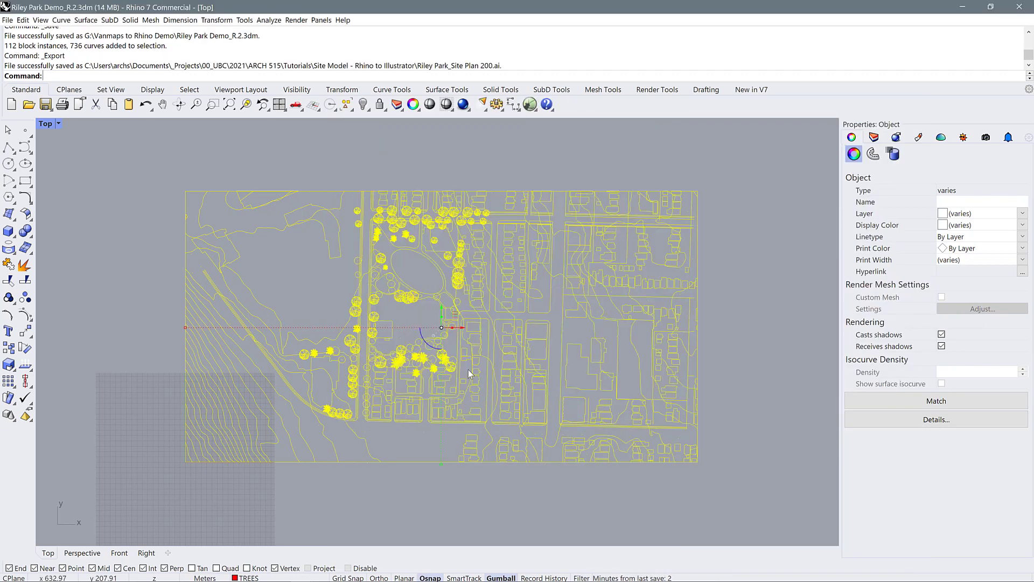
- Open the exported Riley Park_Site Plan 200 file in Illustrator from the Site Model - Rhino to Illustrator folder
{"action": "left_click", "coordinate": [102, 573]}
{"action": "left_click", "coordinate": [269, 314]}
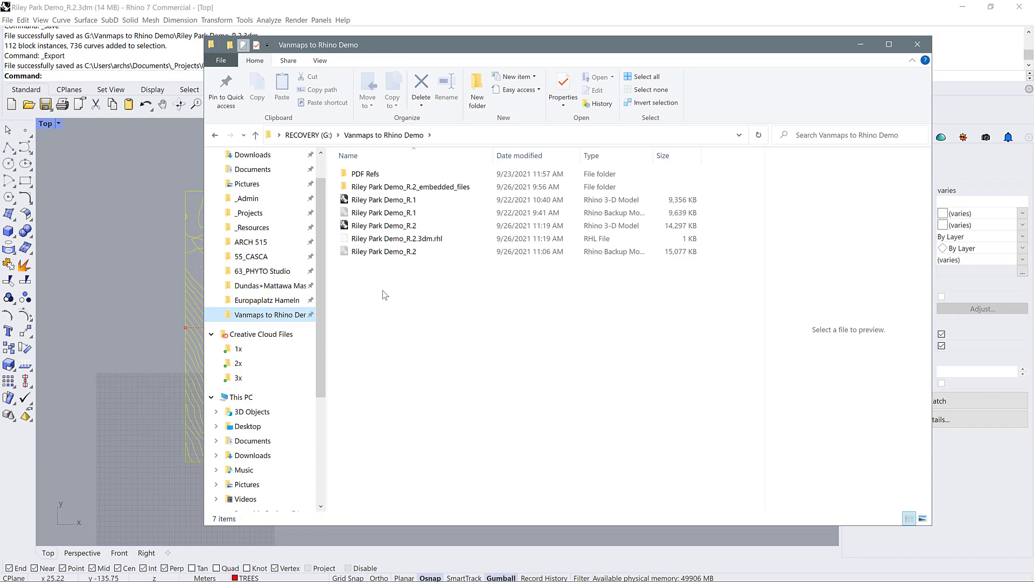
{"action": "double_click", "coordinate": [379, 324]}
{"action": "double_click", "coordinate": [363, 238]}
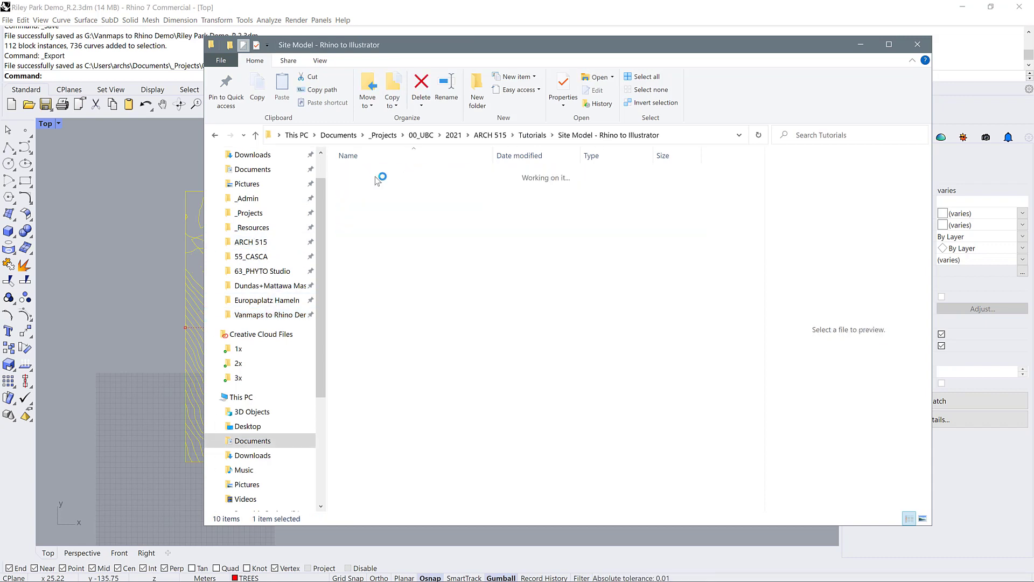
{"action": "double_click", "coordinate": [384, 195]}
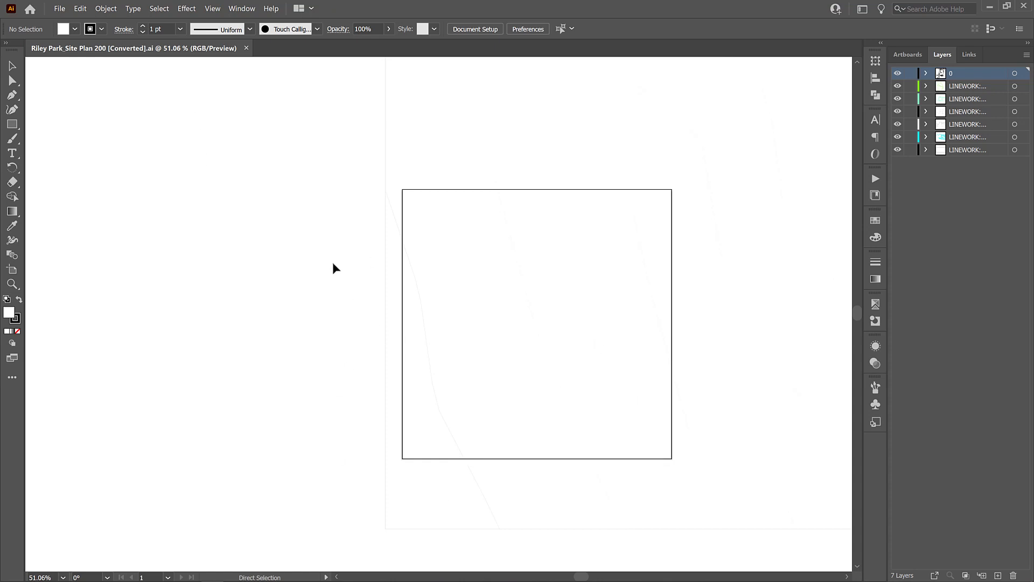
- Examine how the full extent of the imported site linework sits in relation to the artboard
{"action": "key", "text": "ctrl+minus"}
{"action": "key", "text": "ctrl+minus"}
{"action": "key", "text": "ctrl+minus"}
{"action": "key", "text": "ctrl+minus"}
{"action": "key", "text": "ctrl+minus"}
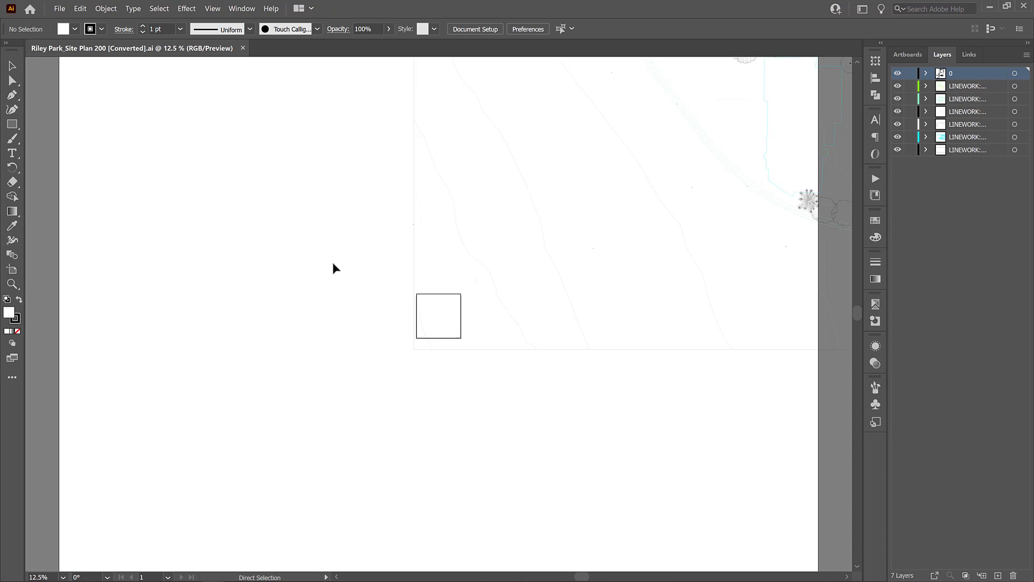
{"action": "key", "text": "ctrl+minus"}
{"action": "key", "text": "ctrl+minus"}
{"action": "key", "text": "ctrl+minus"}
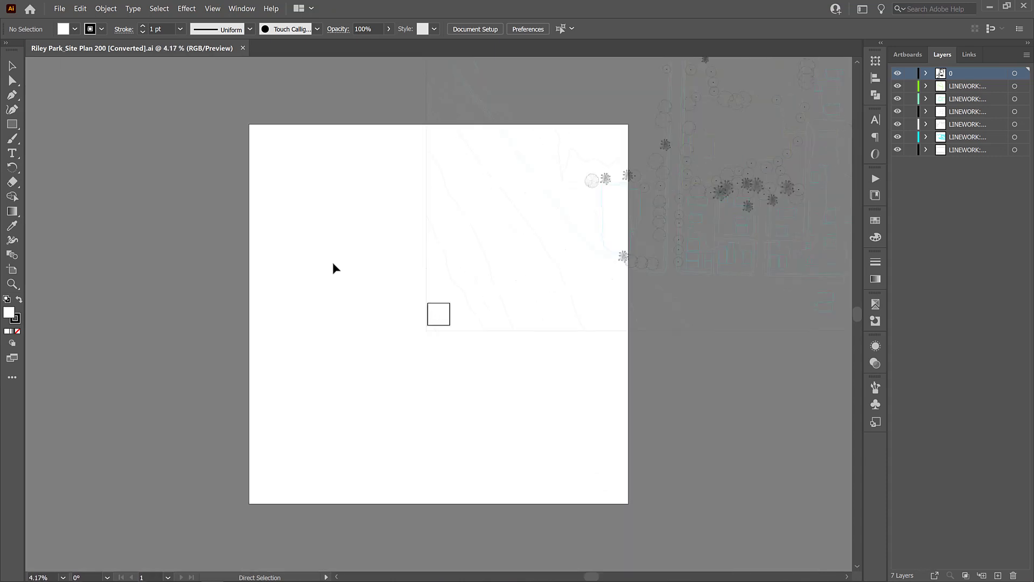
{"action": "key", "text": "ctrl+minus"}
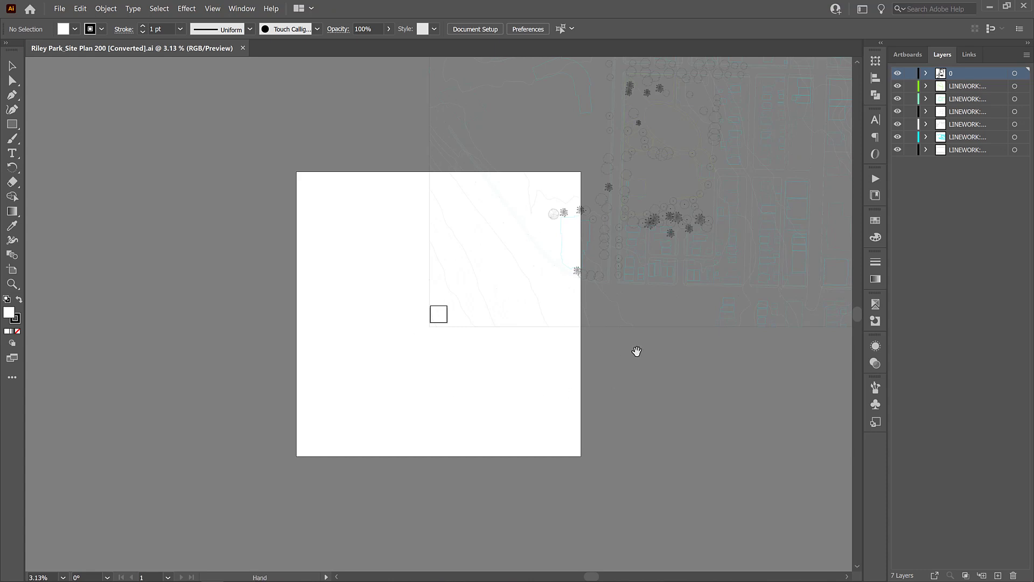
{"action": "left_click_drag", "start_coordinate": [637, 351], "coordinate": [412, 421]}
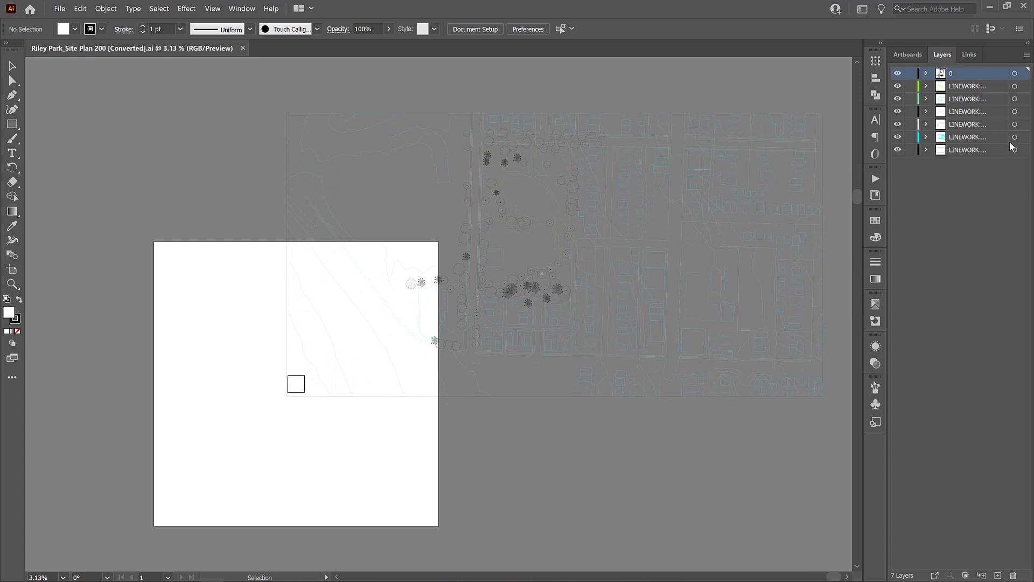
- Try to move all the site linework onto the artboard, then deselect it
{"action": "key", "text": "ctrl+a"}
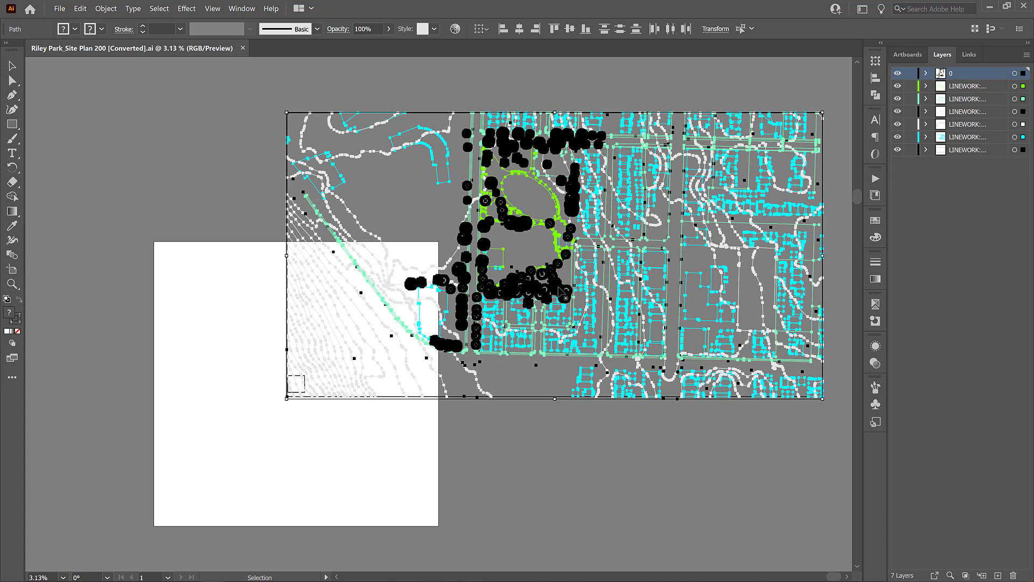
{"action": "left_click_drag", "start_coordinate": [560, 289], "coordinate": [533, 298]}
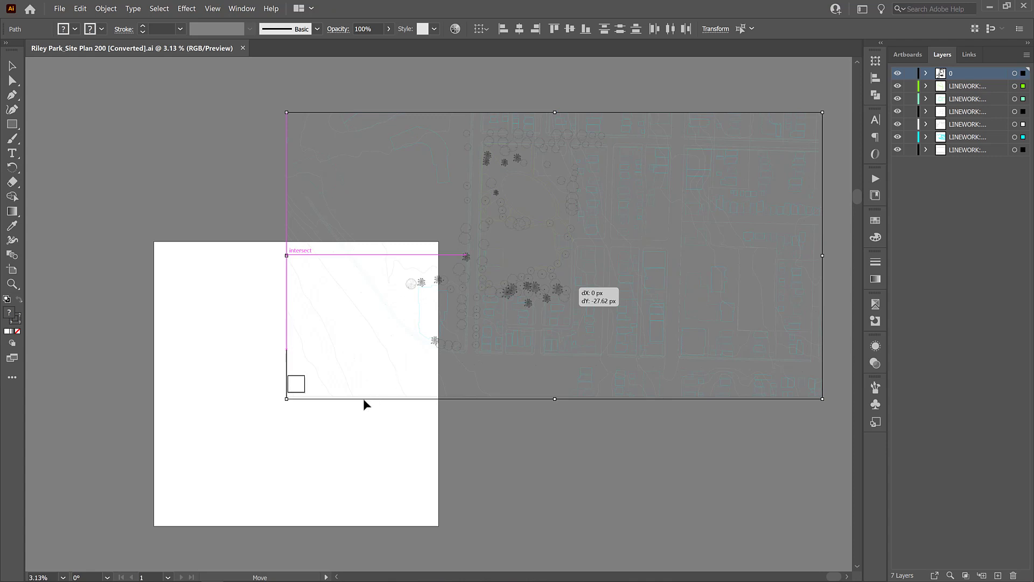
{"action": "left_click_drag", "start_coordinate": [364, 404], "coordinate": [364, 404]}
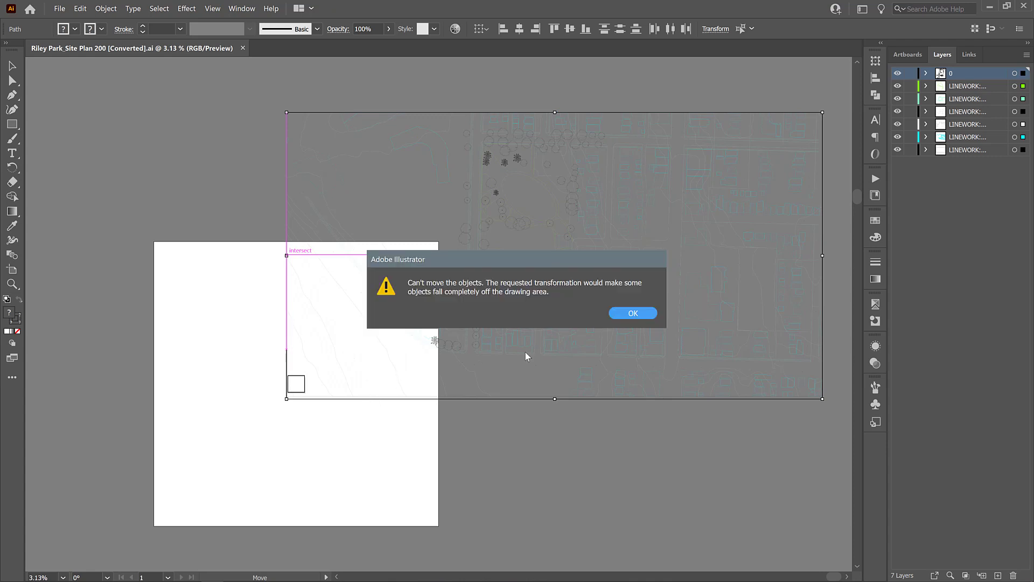
{"action": "left_click", "coordinate": [633, 313]}
{"action": "left_click", "coordinate": [352, 457]}
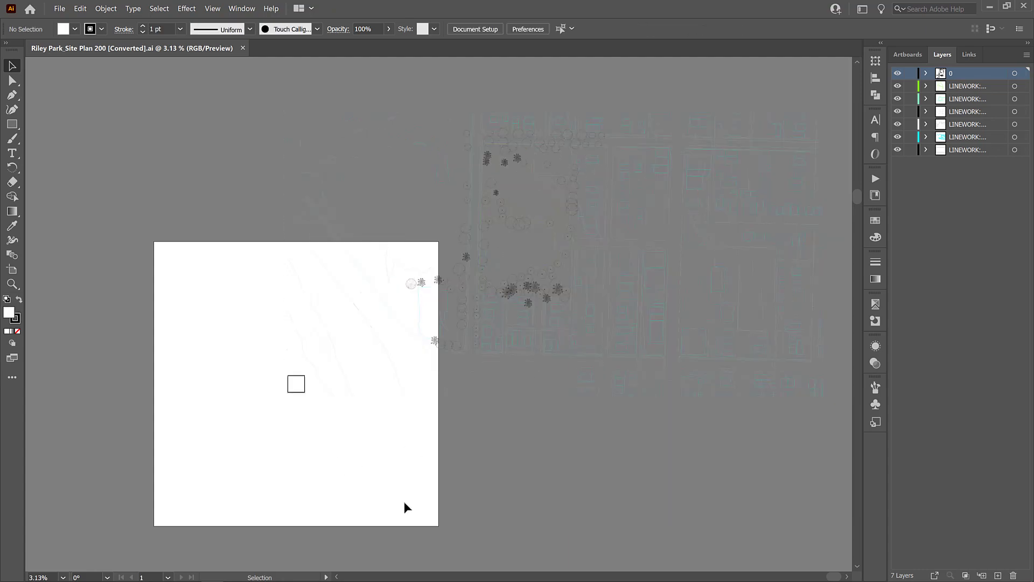
- Switch back to Rhino and draw a square crop boundary around the park and its adjacent blocks with the Rectangle command
{"action": "left_click", "coordinate": [300, 572]}
{"action": "left_click", "coordinate": [736, 361]}
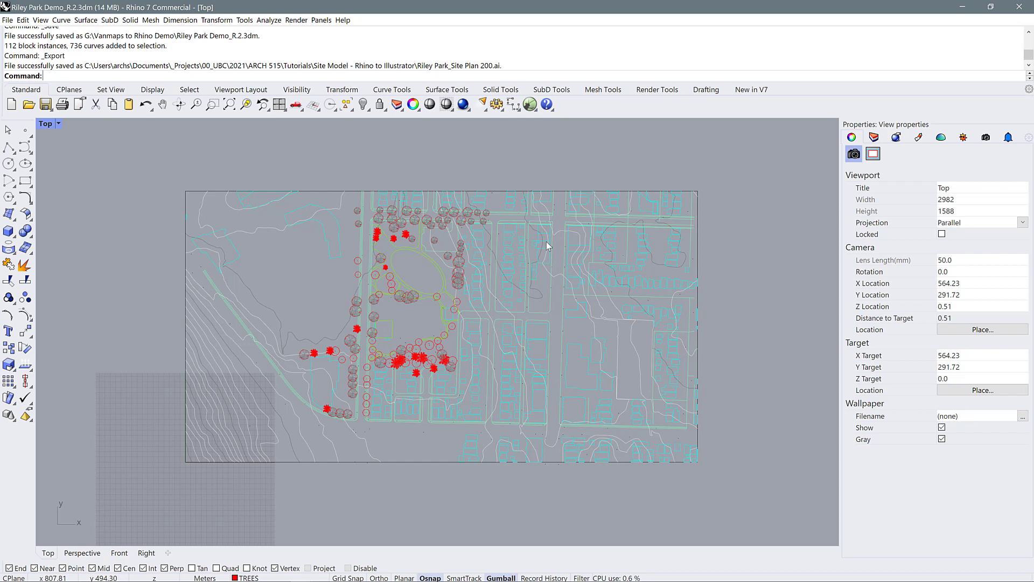
{"action": "type", "text": "REC"}
{"action": "key", "text": "Return"}
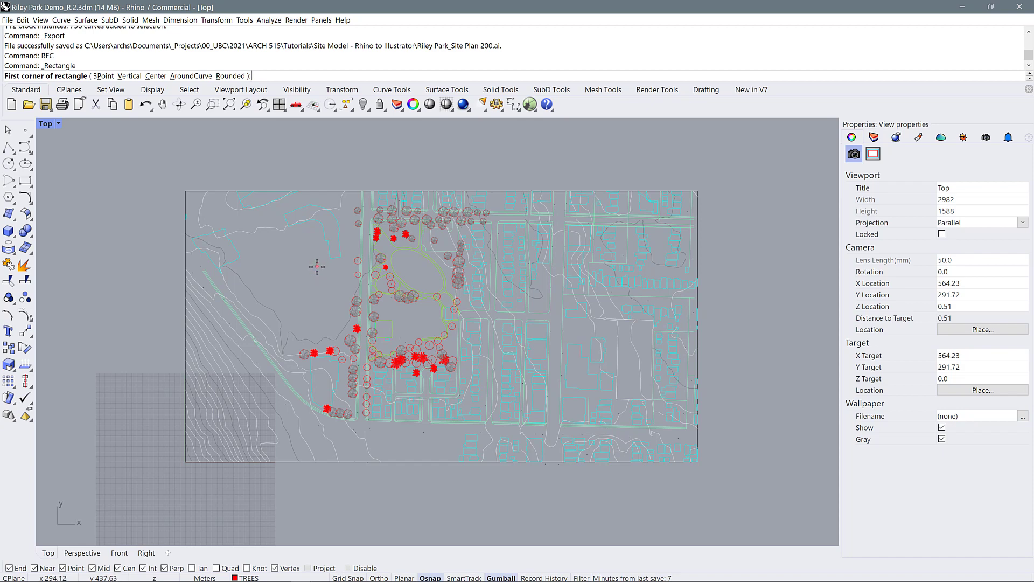
{"action": "scroll", "coordinate": [317, 266], "scroll_direction": "up", "scroll_amount": 1}
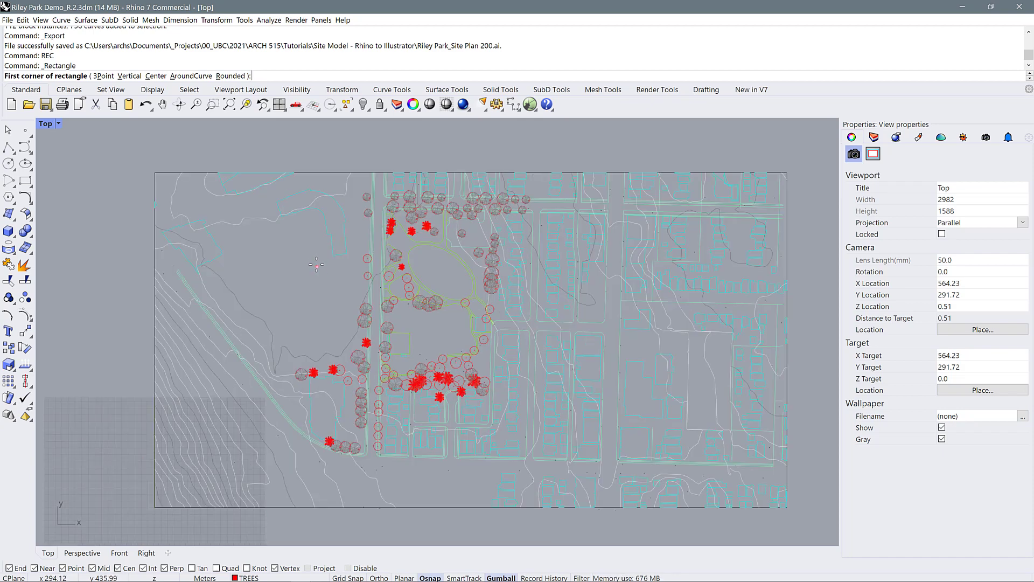
{"action": "left_click", "coordinate": [290, 184]}
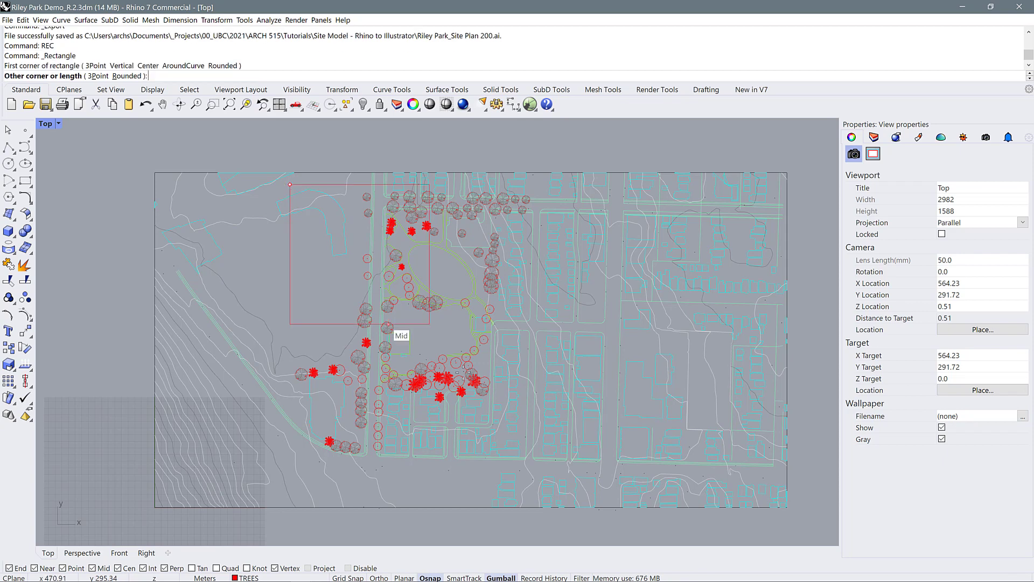
{"action": "left_click", "coordinate": [541, 451]}
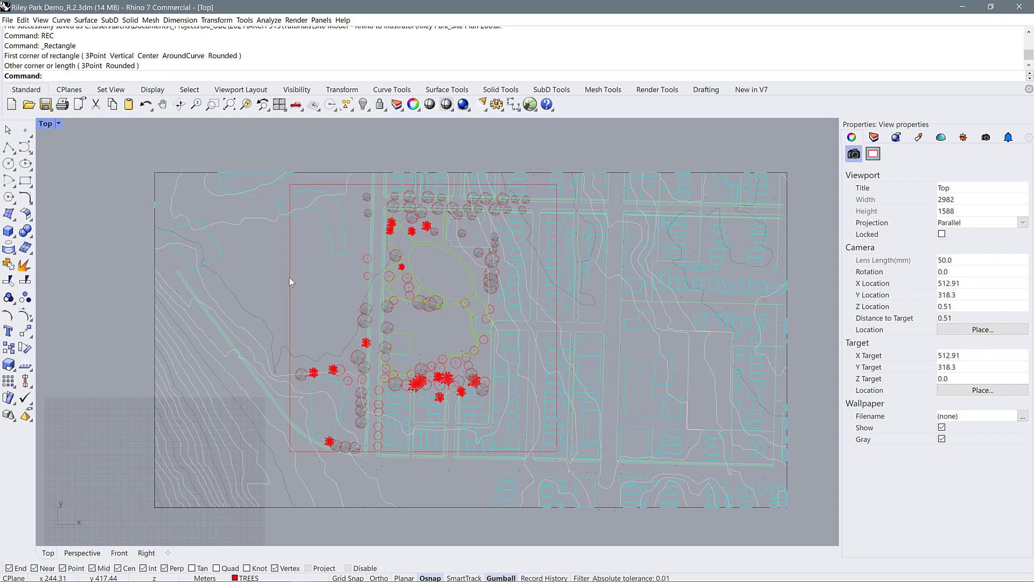
- Duplicate the whole site plan with its crop square and place the copy directly above the original
{"action": "scroll", "coordinate": [485, 297], "scroll_direction": "down", "scroll_amount": 4}
{"action": "scroll", "coordinate": [446, 352], "scroll_direction": "down", "scroll_amount": 2}
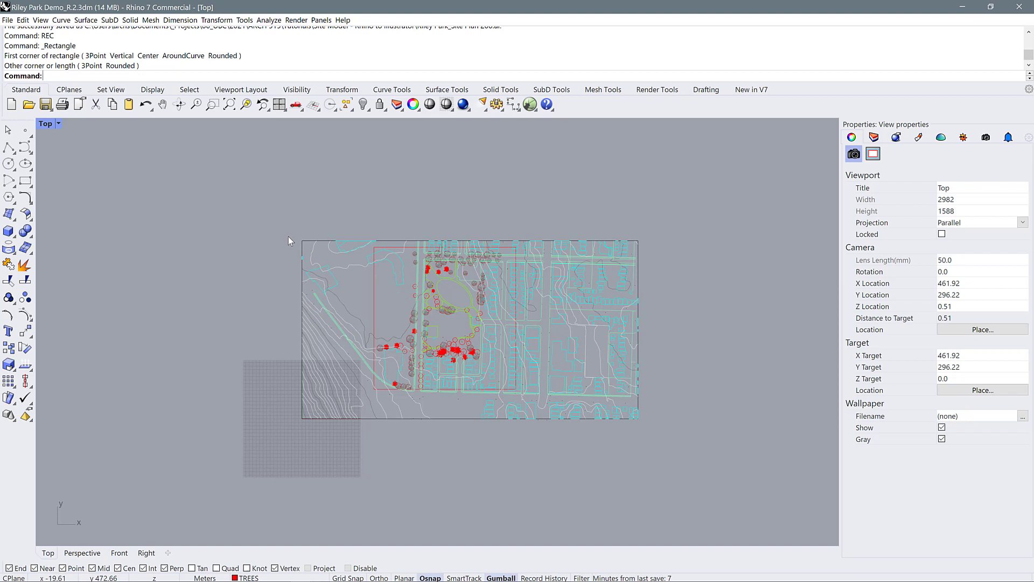
{"action": "left_click_drag", "start_coordinate": [288, 213], "coordinate": [662, 452]}
{"action": "scroll", "coordinate": [519, 458], "scroll_direction": "down", "scroll_amount": 2}
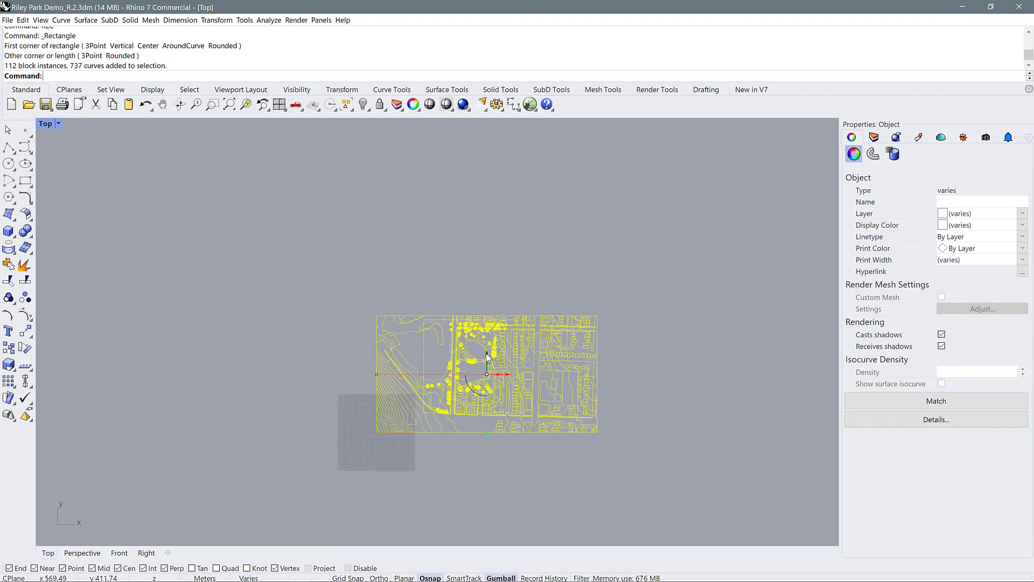
{"action": "key", "text": "ctrl+z"}
{"action": "left_click_drag", "start_coordinate": [486, 351], "coordinate": [489, 231]}
{"action": "key", "text": "alt"}
{"action": "left_click", "coordinate": [599, 234]}
- Trim the copied plan's linework beyond all four sides of its crop square, using the square as the cutting object
{"action": "scroll", "coordinate": [437, 208], "scroll_direction": "up", "scroll_amount": 4}
{"action": "left_click", "coordinate": [406, 242]}
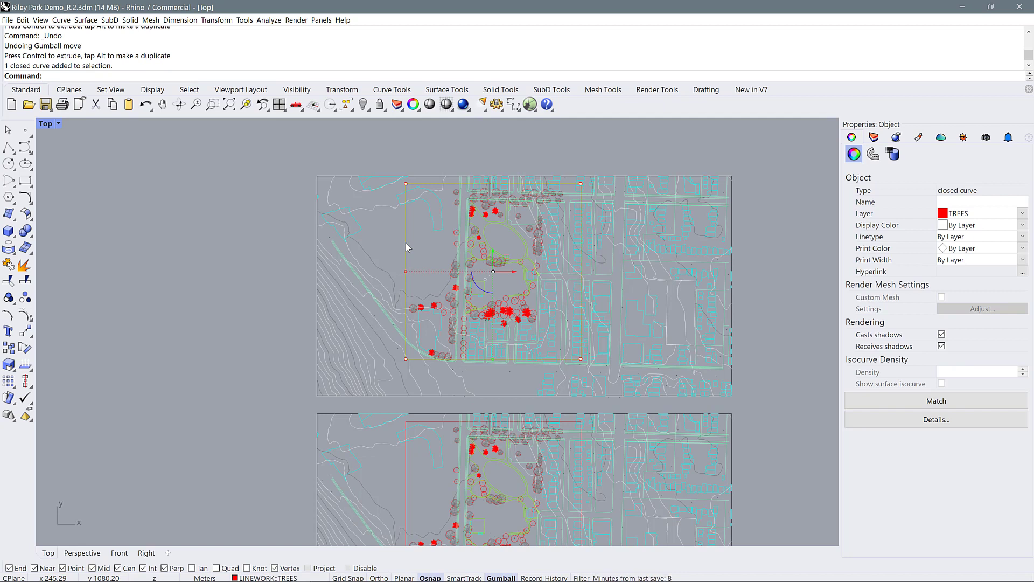
{"action": "type", "text": "TR"}
{"action": "key", "text": "Return"}
{"action": "left_click_drag", "start_coordinate": [769, 399], "coordinate": [585, 157]}
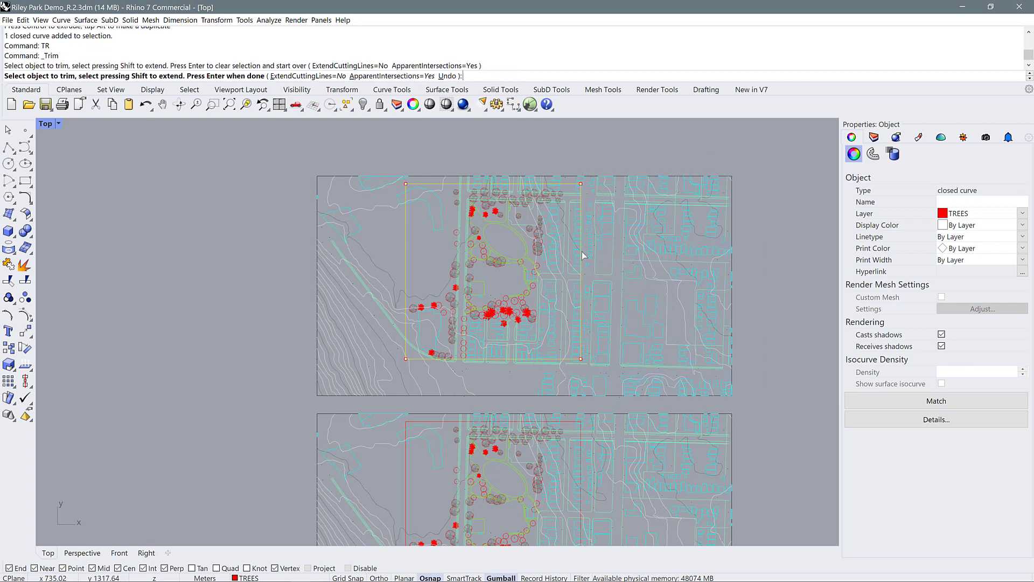
{"action": "left_click_drag", "start_coordinate": [538, 387], "coordinate": [307, 365]}
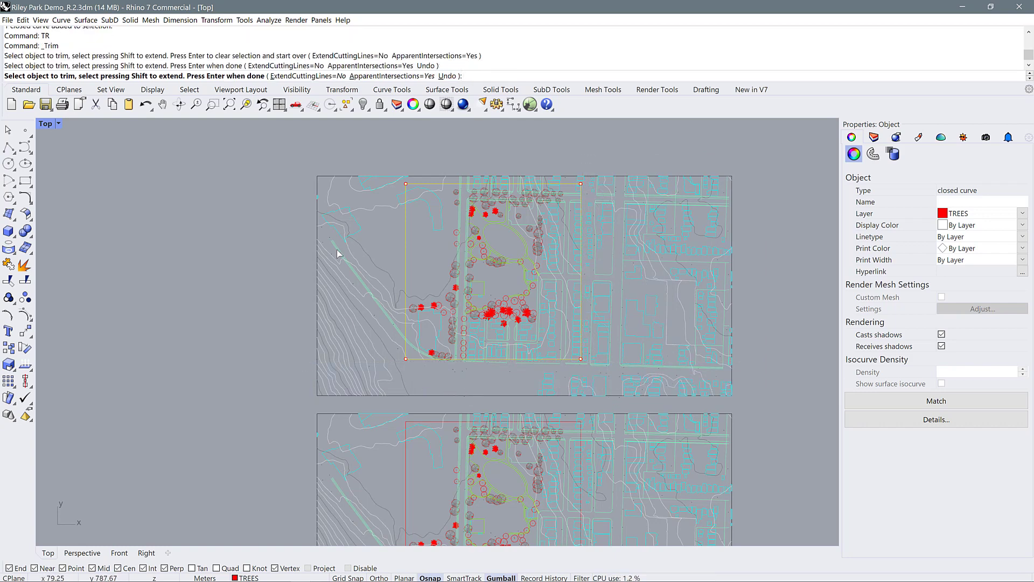
{"action": "mouse_move", "coordinate": [287, 158]}
{"action": "left_mouse_down"}
{"action": "mouse_move", "coordinate": [363, 386]}
{"action": "mouse_move", "coordinate": [404, 404]}
{"action": "mouse_move", "coordinate": [345, 227]}
{"action": "mouse_move", "coordinate": [300, 160]}
{"action": "left_mouse_up"}
{"action": "left_click_drag", "start_coordinate": [737, 179], "coordinate": [286, 155]}
- Trim the remaining copied-plan linework that still crosses the crop square's lower, right and upper edges
{"action": "scroll", "coordinate": [481, 362], "scroll_direction": "up", "scroll_amount": 10}
{"action": "left_click", "coordinate": [239, 349]}
{"action": "scroll", "coordinate": [185, 362], "scroll_direction": "down", "scroll_amount": 7}
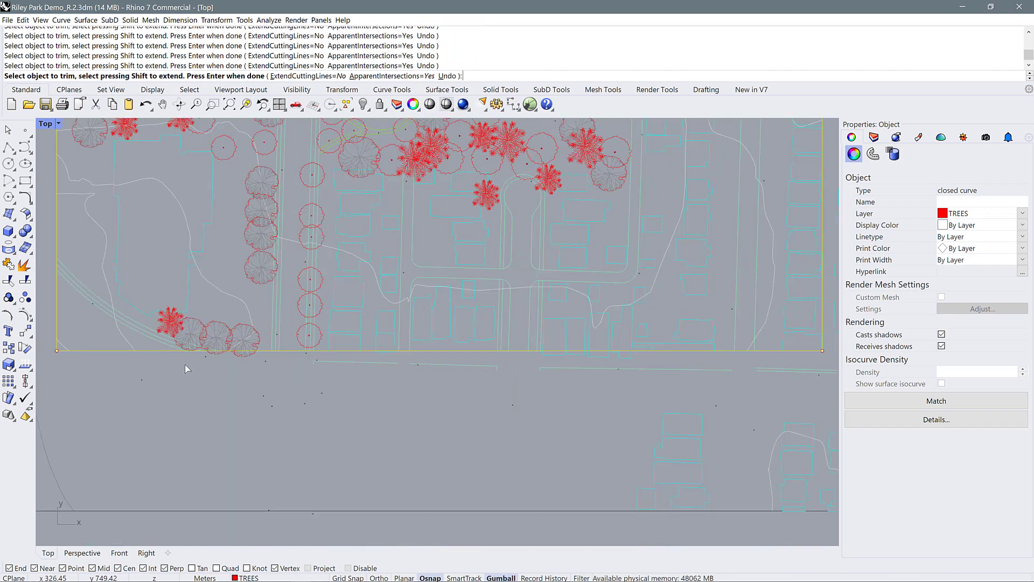
{"action": "left_click_drag", "start_coordinate": [630, 390], "coordinate": [368, 358]}
{"action": "scroll", "coordinate": [450, 362], "scroll_direction": "up", "scroll_amount": 7}
{"action": "scroll", "coordinate": [364, 353], "scroll_direction": "down", "scroll_amount": 5}
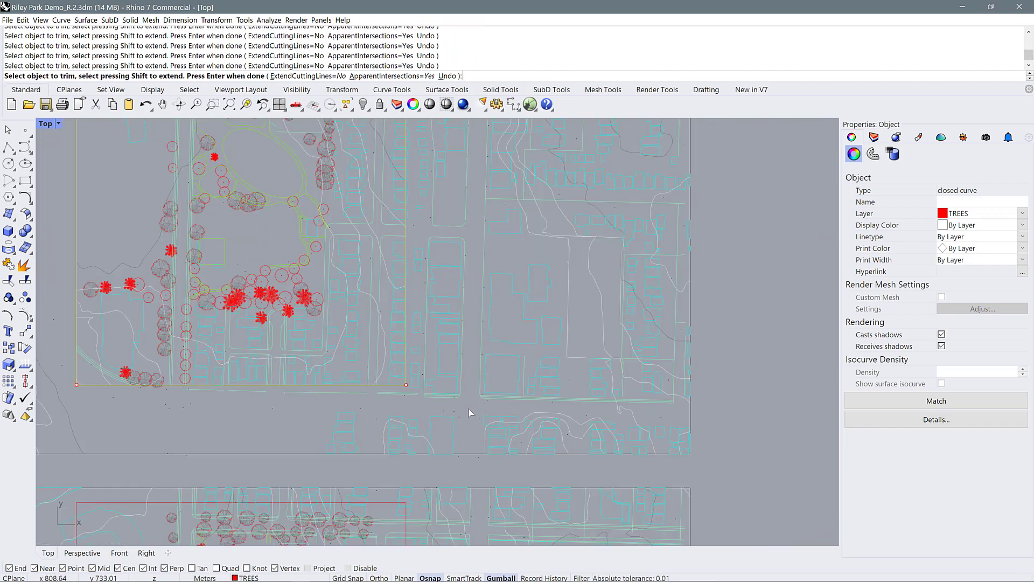
{"action": "scroll", "coordinate": [455, 317], "scroll_direction": "up", "scroll_amount": 5}
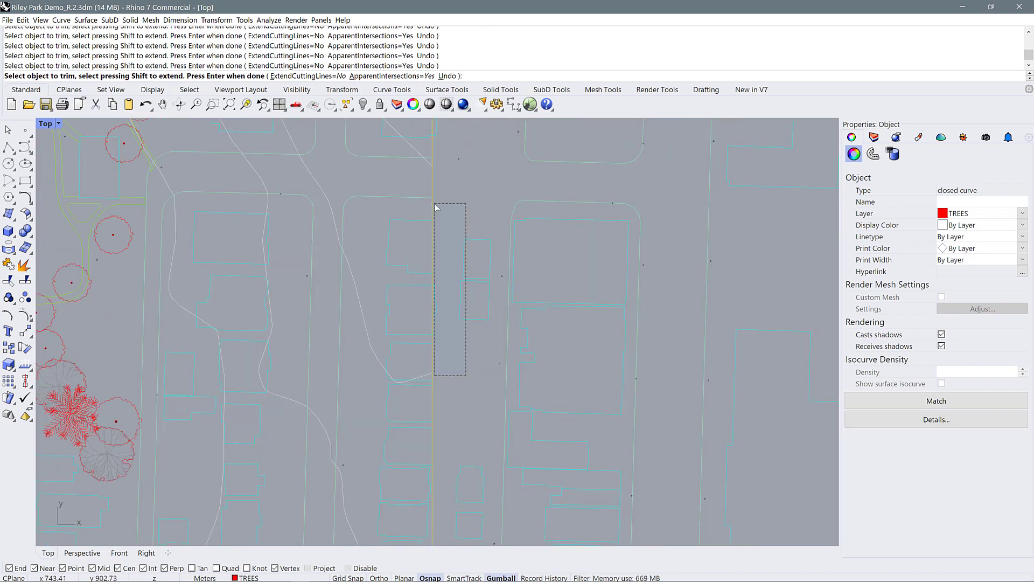
{"action": "scroll", "coordinate": [528, 422], "scroll_direction": "down", "scroll_amount": 5}
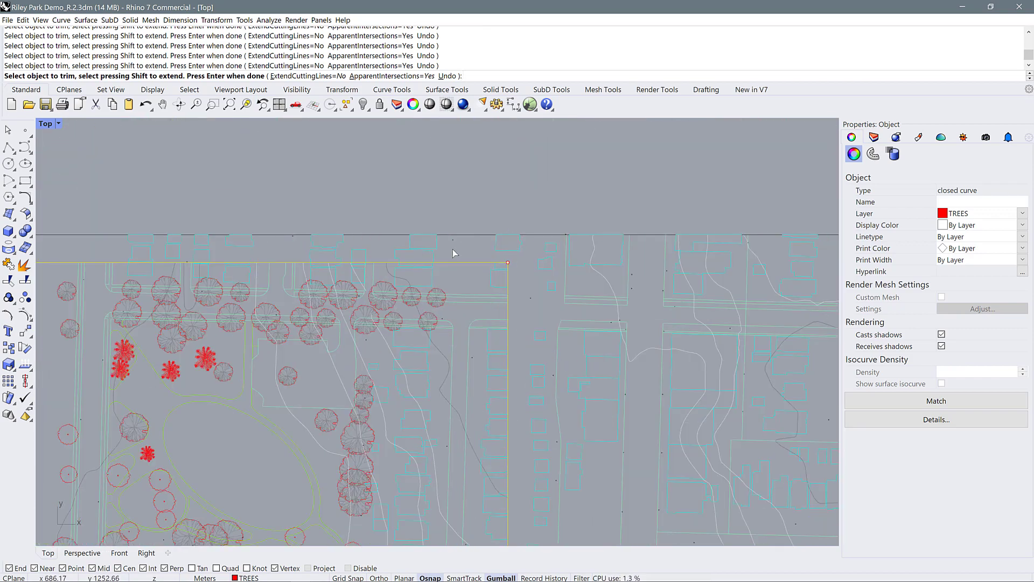
{"action": "scroll", "coordinate": [277, 282], "scroll_direction": "up", "scroll_amount": 6}
{"action": "scroll", "coordinate": [380, 289], "scroll_direction": "down", "scroll_amount": 10}
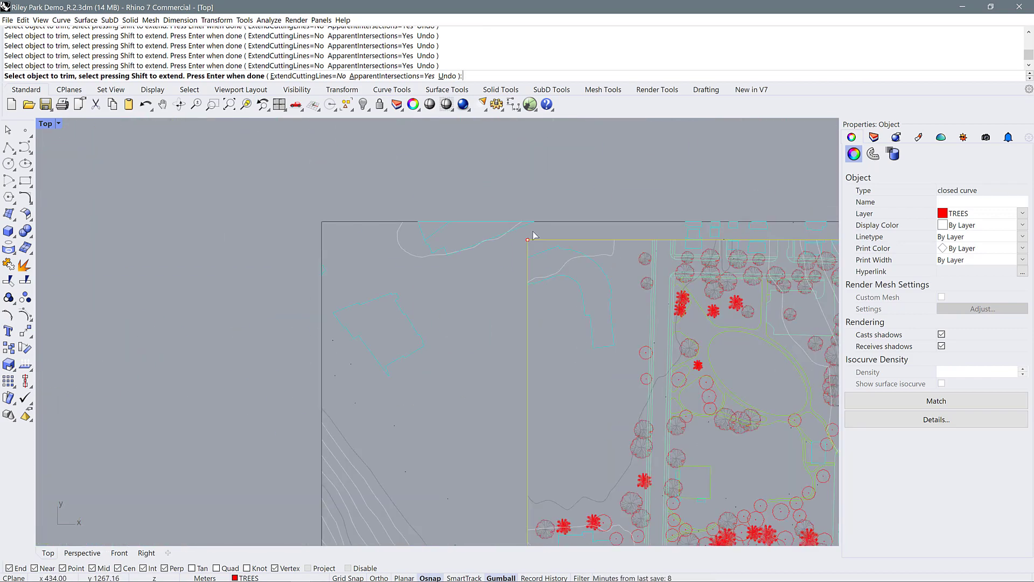
{"action": "scroll", "coordinate": [301, 340], "scroll_direction": "down", "scroll_amount": 8}
{"action": "key", "text": "Return"}
- Delete the outer frame and the cut-off linework to the right, above and left of the upper plan's crop square
{"action": "left_click_drag", "start_coordinate": [486, 234], "coordinate": [649, 407]}
{"action": "key", "text": "Delete"}
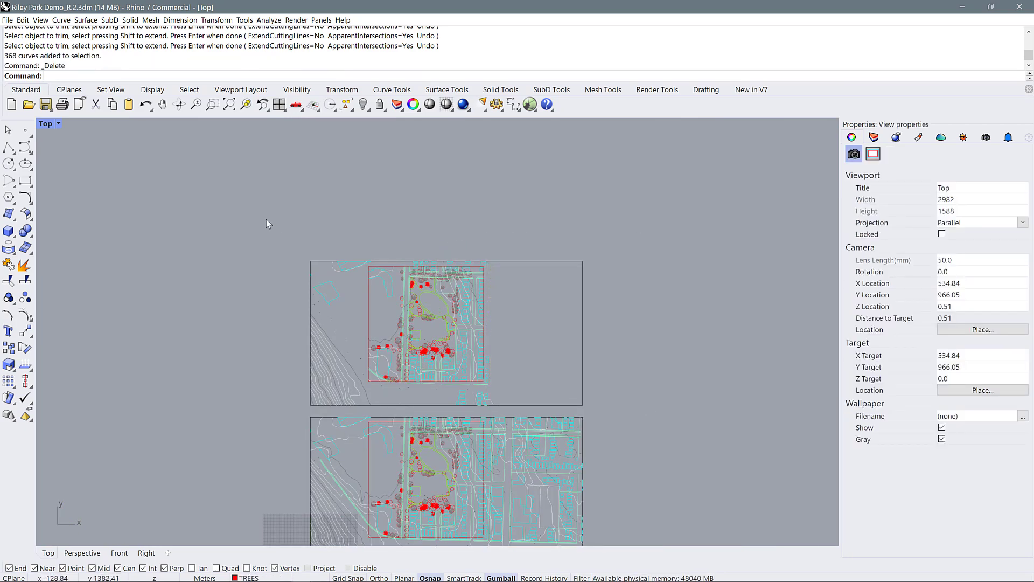
{"action": "left_click_drag", "start_coordinate": [260, 214], "coordinate": [677, 265]}
{"action": "key", "text": "Delete"}
{"action": "scroll", "coordinate": [469, 260], "scroll_direction": "up", "scroll_amount": 12}
{"action": "scroll", "coordinate": [658, 248], "scroll_direction": "down", "scroll_amount": 10}
{"action": "left_click_drag", "start_coordinate": [352, 238], "coordinate": [396, 247]}
{"action": "key", "text": "Delete"}
{"action": "key", "text": "Delete"}
{"action": "scroll", "coordinate": [622, 255], "scroll_direction": "up", "scroll_amount": 10}
{"action": "left_click_drag", "start_coordinate": [621, 268], "coordinate": [321, 248]}
- Delete the cut-off linework below the crop square's lower edge
{"action": "key", "text": "Delete"}
{"action": "scroll", "coordinate": [371, 249], "scroll_direction": "down", "scroll_amount": 8}
{"action": "left_click_drag", "start_coordinate": [582, 496], "coordinate": [125, 382]}
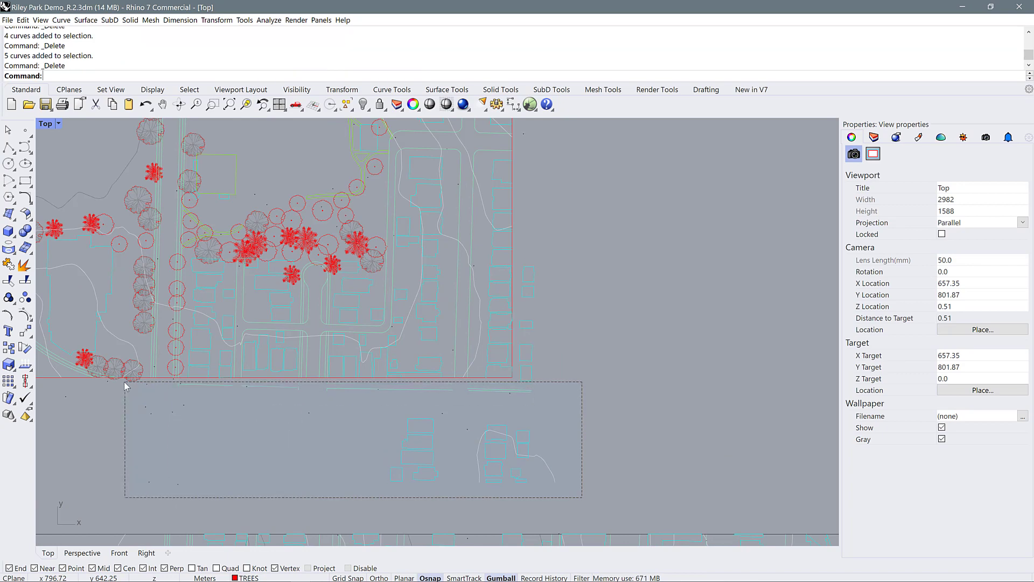
{"action": "key", "text": "Delete"}
{"action": "right_click_drag", "start_coordinate": [202, 453], "coordinate": [452, 393]}
{"action": "scroll", "coordinate": [451, 392], "scroll_direction": "up", "scroll_amount": 2}
{"action": "left_click_drag", "start_coordinate": [451, 393], "coordinate": [153, 303]}
{"action": "key", "text": "Delete"}
{"action": "left_click", "coordinate": [334, 302]}
- Delete a stray closed curve near the crop square's lower edge and trim the linework still protruding past that edge
{"action": "key", "text": "Delete"}
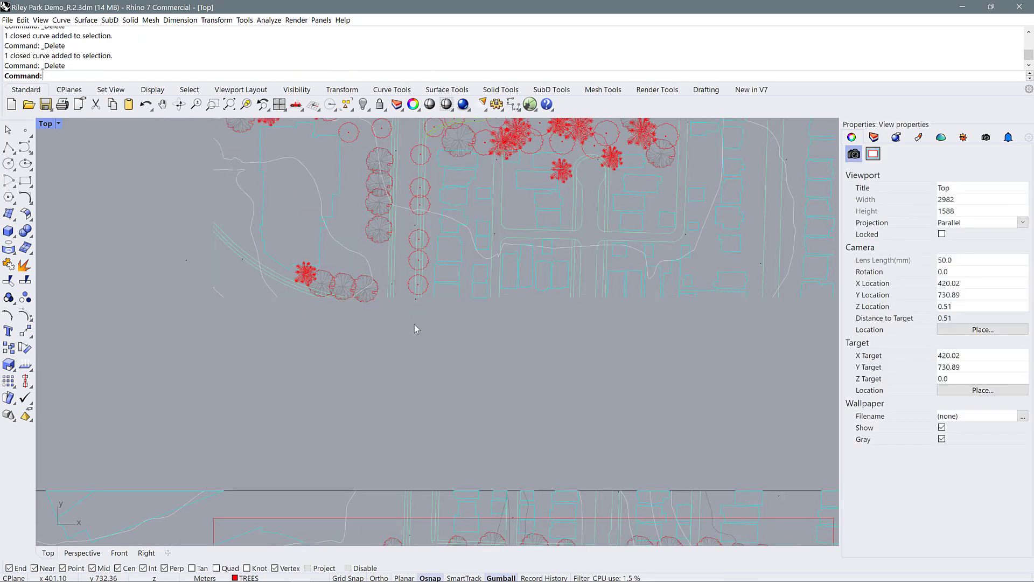
{"action": "key", "text": "ctrl+z"}
{"action": "scroll", "coordinate": [421, 308], "scroll_direction": "up", "scroll_amount": 10}
{"action": "left_click", "coordinate": [396, 286]}
- Delete the last leftover curves outside the crop square
{"action": "key", "text": "Delete"}
{"action": "scroll", "coordinate": [458, 320], "scroll_direction": "up", "scroll_amount": 4}
{"action": "left_click", "coordinate": [528, 297]}
{"action": "type", "text": "TR"}
{"action": "key", "text": "Return"}
{"action": "scroll", "coordinate": [483, 304], "scroll_direction": "up", "scroll_amount": 8}
{"action": "left_click", "coordinate": [485, 295]}
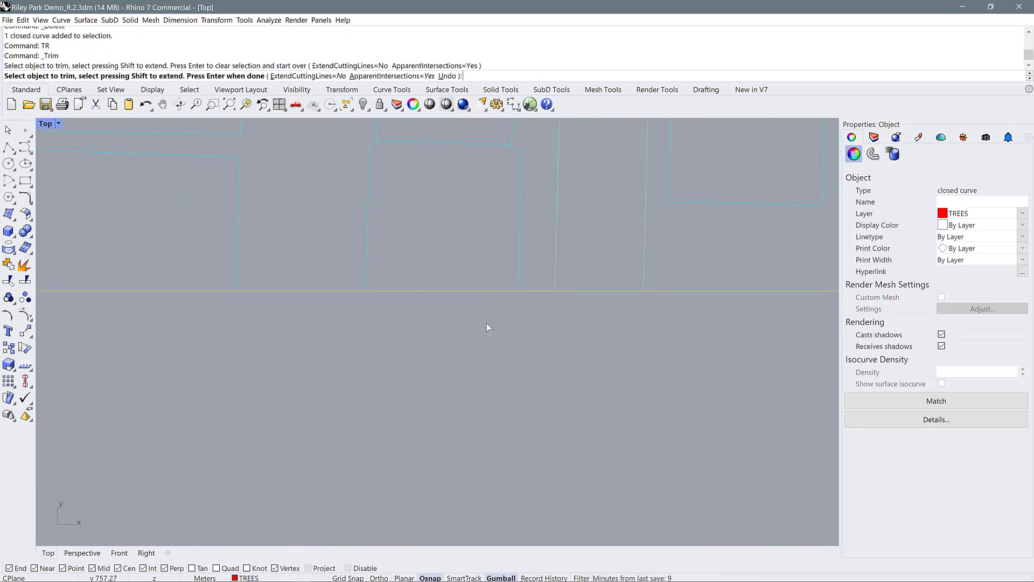
{"action": "key", "text": "Return"}
{"action": "scroll", "coordinate": [442, 407], "scroll_direction": "down", "scroll_amount": 20}
{"action": "left_click_drag", "start_coordinate": [555, 428], "coordinate": [496, 317]}
{"action": "key", "text": "Delete"}
{"action": "right_click_drag", "start_coordinate": [600, 130], "coordinate": [587, 270]}
{"action": "scroll", "coordinate": [511, 261], "scroll_direction": "down", "scroll_amount": 4}
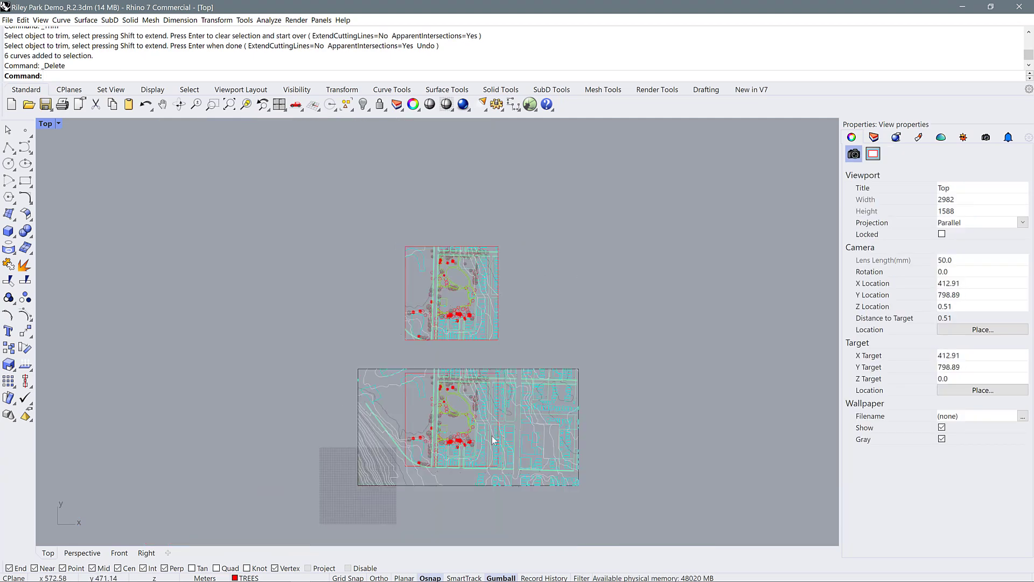
- Group the original full site plan below the cropped copy and hide it
{"action": "left_click_drag", "start_coordinate": [349, 362], "coordinate": [613, 505]}
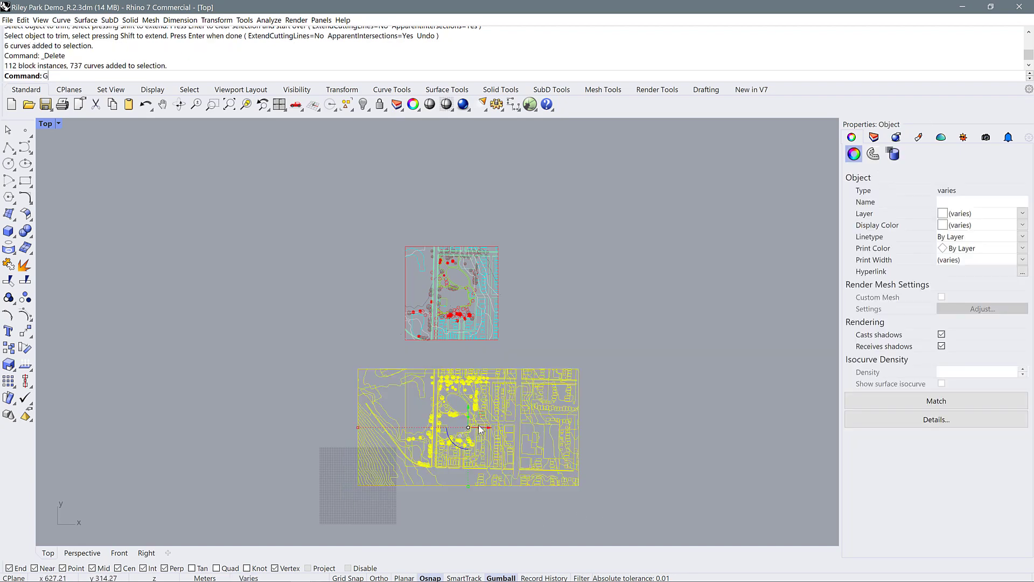
{"action": "type", "text": "G"}
{"action": "key", "text": "Return"}
{"action": "middle_click", "coordinate": [512, 410]}
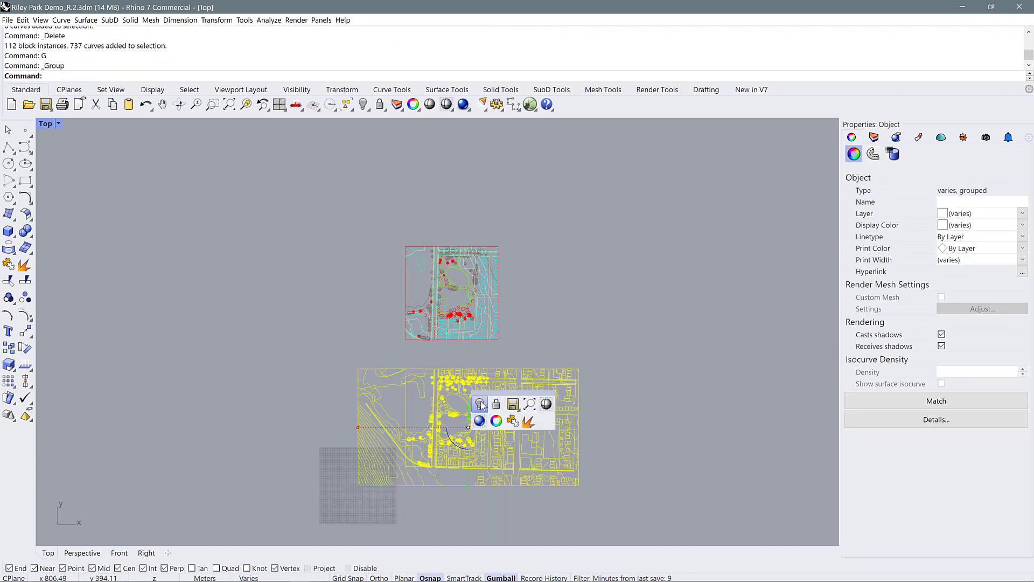
{"action": "left_click", "coordinate": [488, 404]}
- Group the cropped square plan and move it from its lower-left corner to the origin at 0,0
{"action": "left_click_drag", "start_coordinate": [387, 215], "coordinate": [534, 370]}
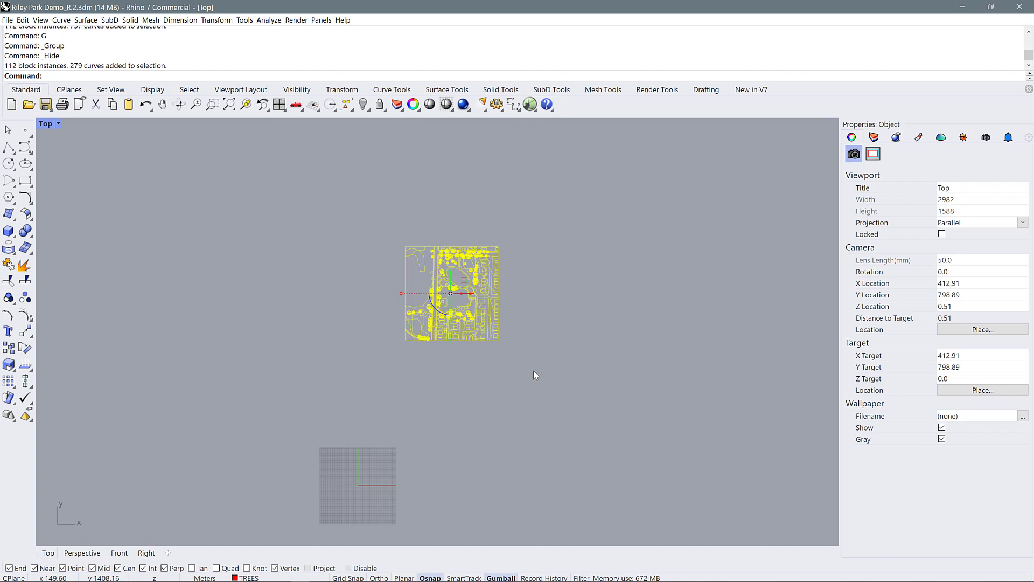
{"action": "type", "text": "G"}
{"action": "key", "text": "Return"}
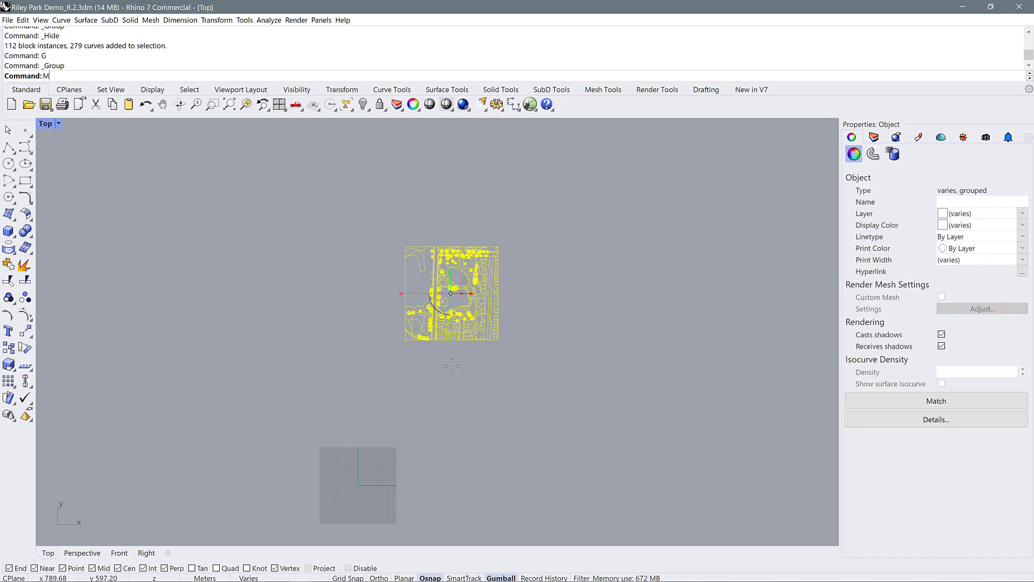
{"action": "type", "text": "M"}
{"action": "key", "text": "Return"}
{"action": "left_click", "coordinate": [405, 340]}
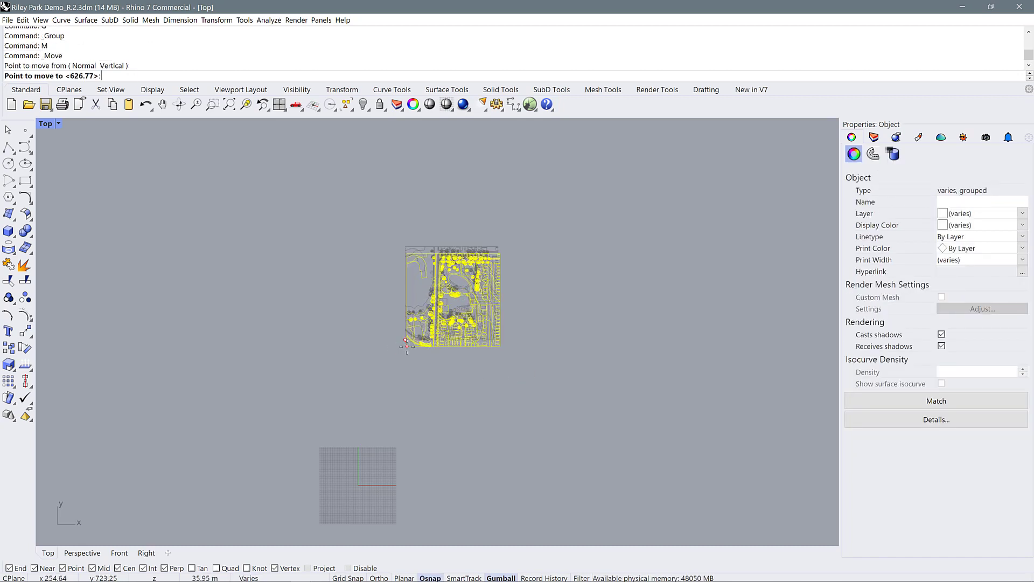
{"action": "type", "text": "0,0"}
{"action": "key", "text": "Return"}
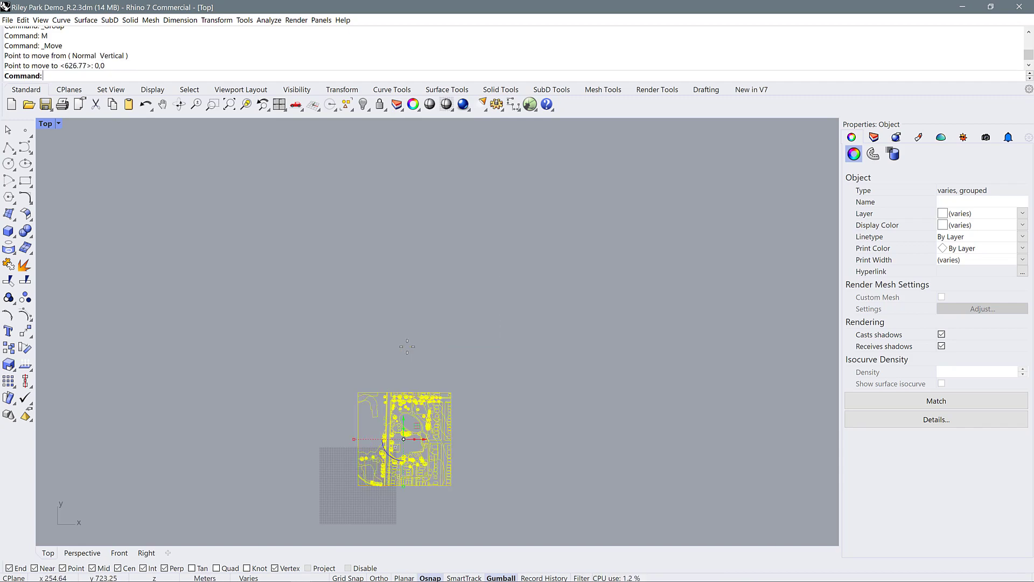
{"action": "key", "text": "Escape"}
- Ungroup the cropped plan and delete the stray closed curve outside the crop square's left edge
{"action": "scroll", "coordinate": [377, 485], "scroll_direction": "up", "scroll_amount": 10}
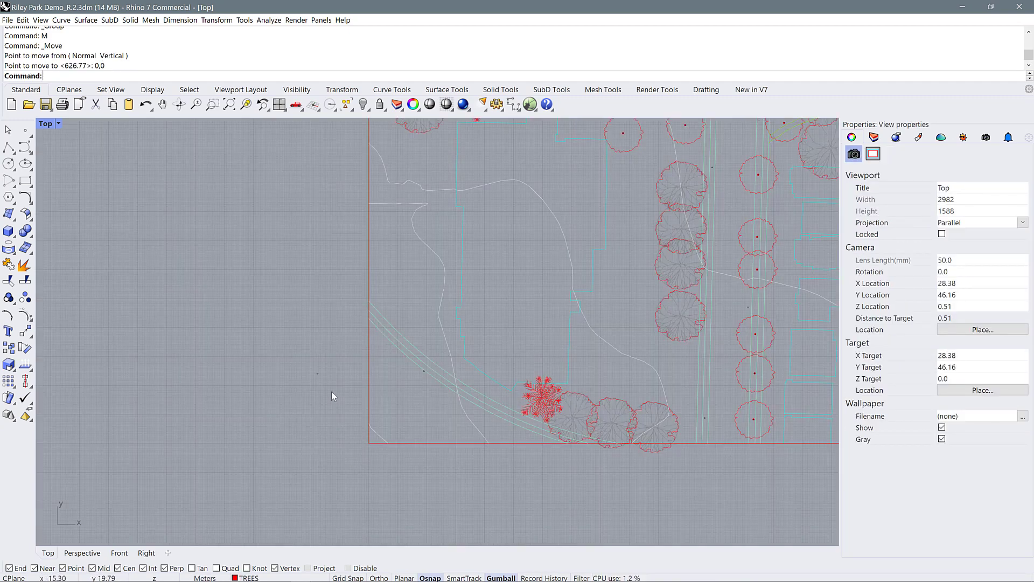
{"action": "key", "text": "ctrl+a"}
{"action": "type", "text": "Ungroup"}
{"action": "key", "text": "Return"}
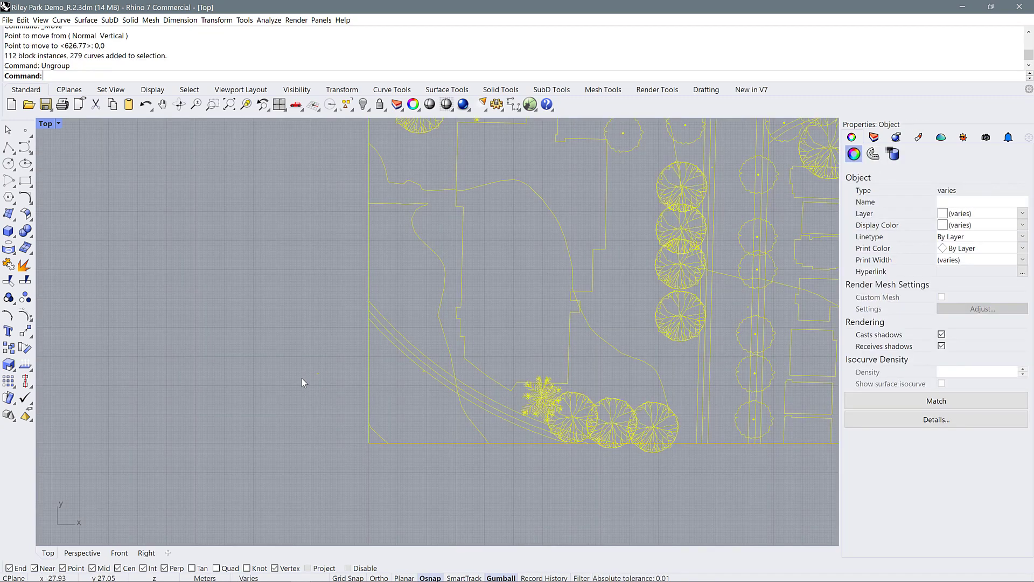
{"action": "key", "text": "Escape"}
{"action": "left_click", "coordinate": [318, 373]}
{"action": "key", "text": "Delete"}
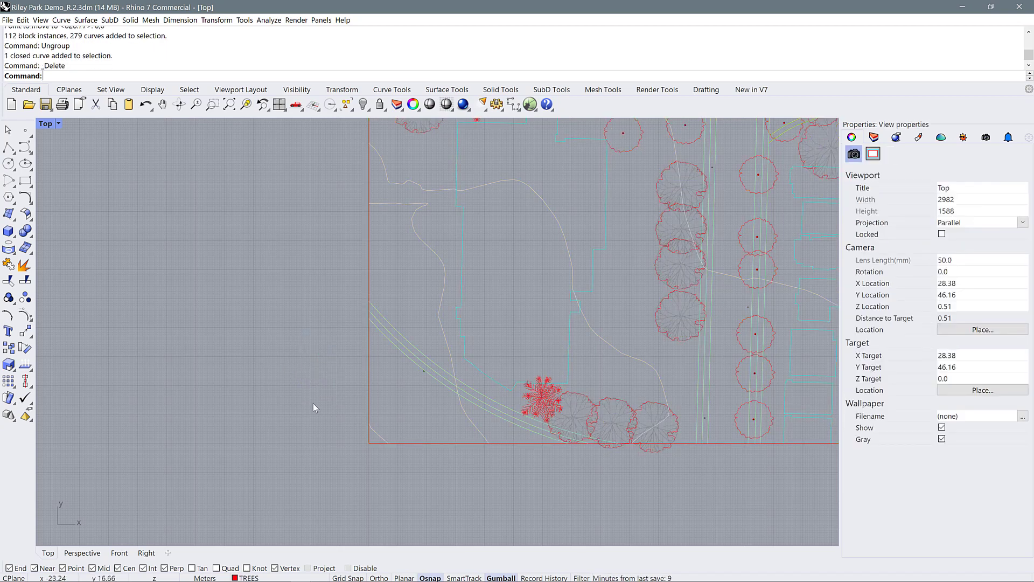
- Group all of the cropped plan's linework and tree blocks again, then clear the selection
{"action": "scroll", "coordinate": [353, 383], "scroll_direction": "down", "scroll_amount": 10}
{"action": "scroll", "coordinate": [405, 426], "scroll_direction": "down", "scroll_amount": 3}
{"action": "key", "text": "ctrl+a"}
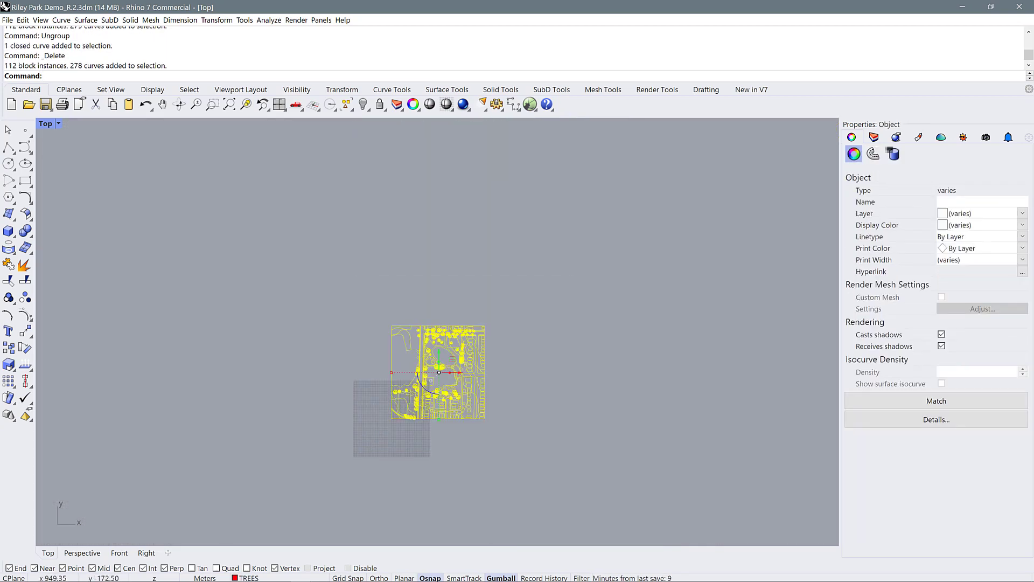
{"action": "type", "text": "G"}
{"action": "key", "text": "Return"}
{"action": "left_click", "coordinate": [567, 452]}
- Start exporting the grouped plan with the world origin as Adobe Illustrator file Riley Park_Site Plan 200, and close its old version in Illustrator
{"action": "scroll", "coordinate": [435, 385], "scroll_direction": "up", "scroll_amount": 8}
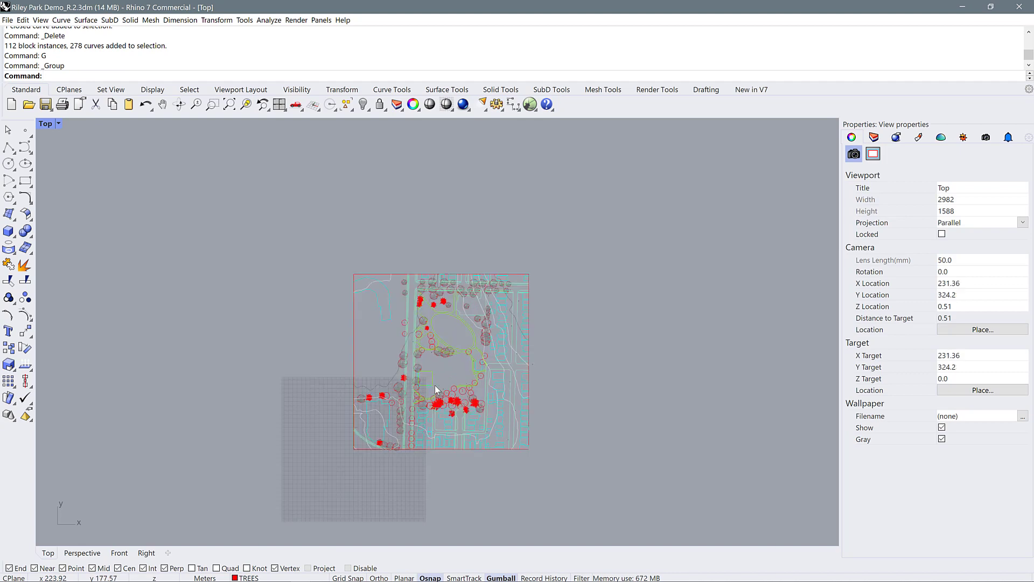
{"action": "scroll", "coordinate": [565, 431], "scroll_direction": "down", "scroll_amount": 2}
{"action": "scroll", "coordinate": [482, 441], "scroll_direction": "up", "scroll_amount": 2}
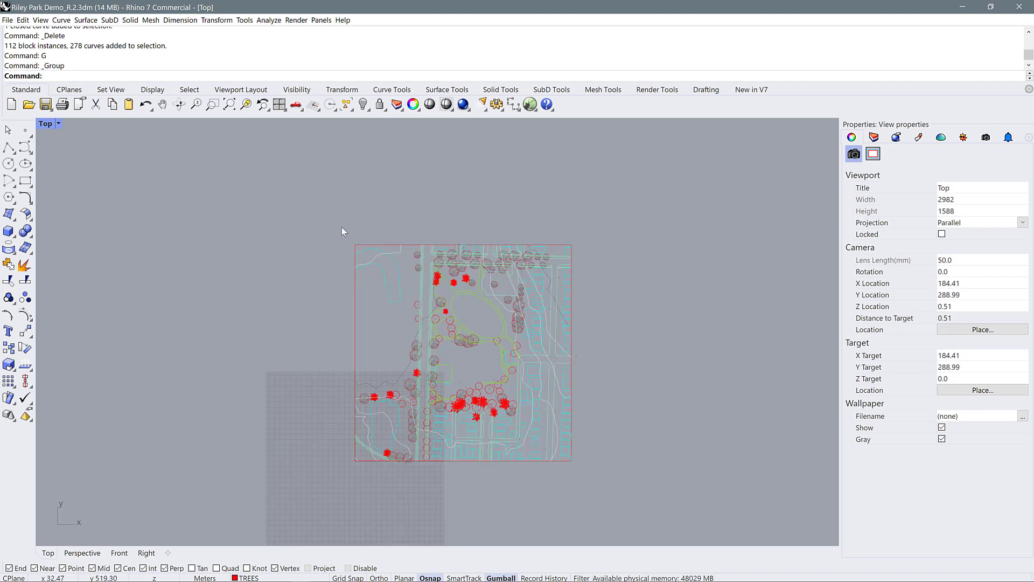
{"action": "left_click", "coordinate": [391, 257]}
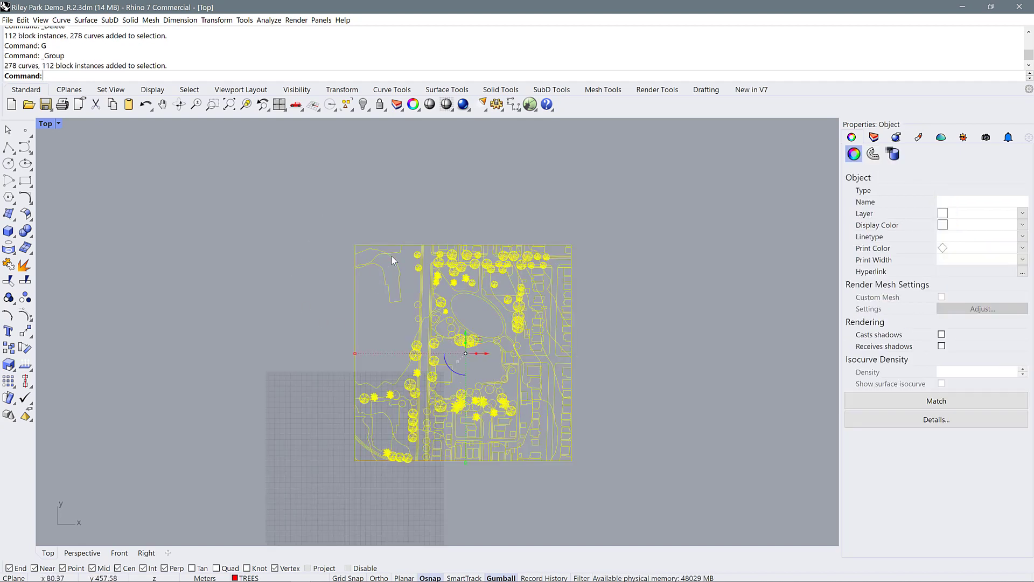
{"action": "left_click", "coordinate": [8, 20]}
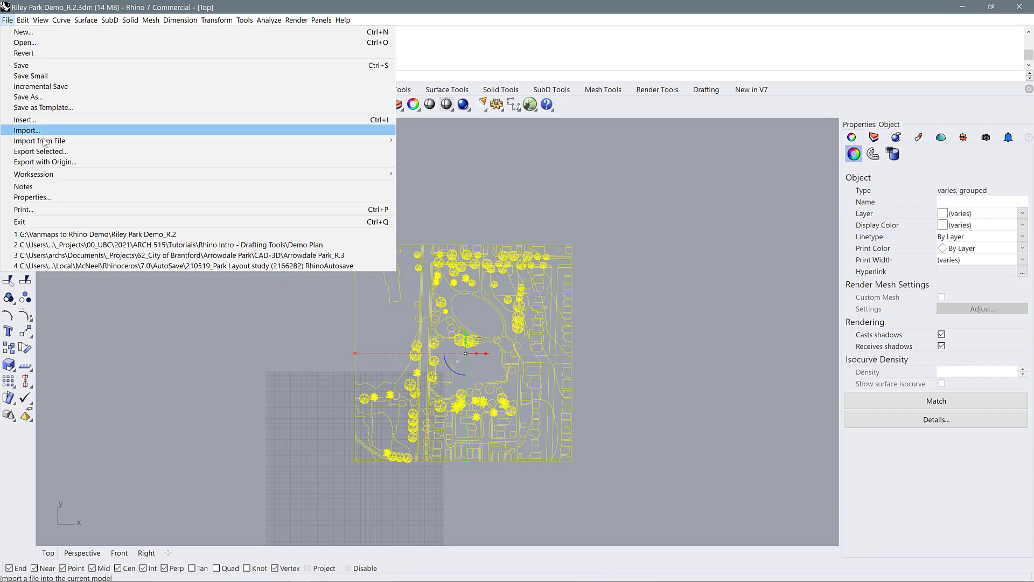
{"action": "left_click", "coordinate": [45, 162]}
{"action": "key", "text": "Return"}
{"action": "left_click", "coordinate": [469, 203]}
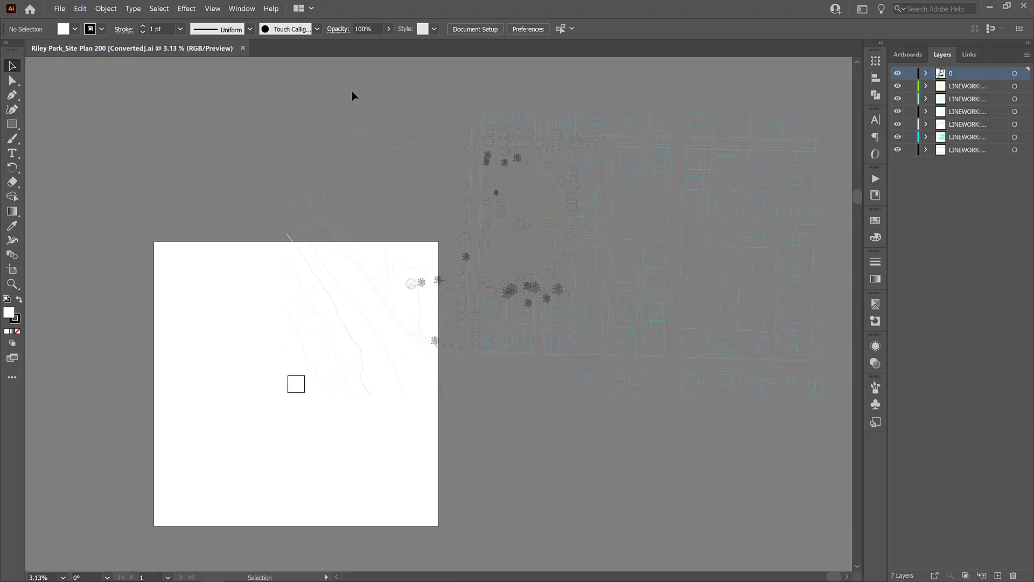
{"action": "left_click", "coordinate": [242, 48]}
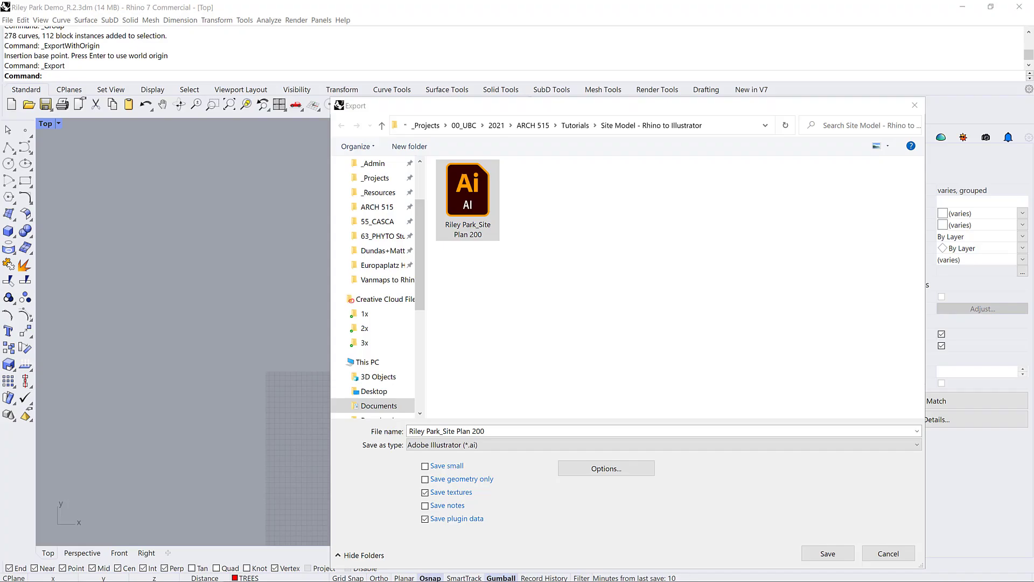
- Save the export over the existing Riley Park_Site Plan 200 file and switch to Illustrator
{"action": "left_click", "coordinate": [829, 554]}
{"action": "left_click", "coordinate": [632, 365]}
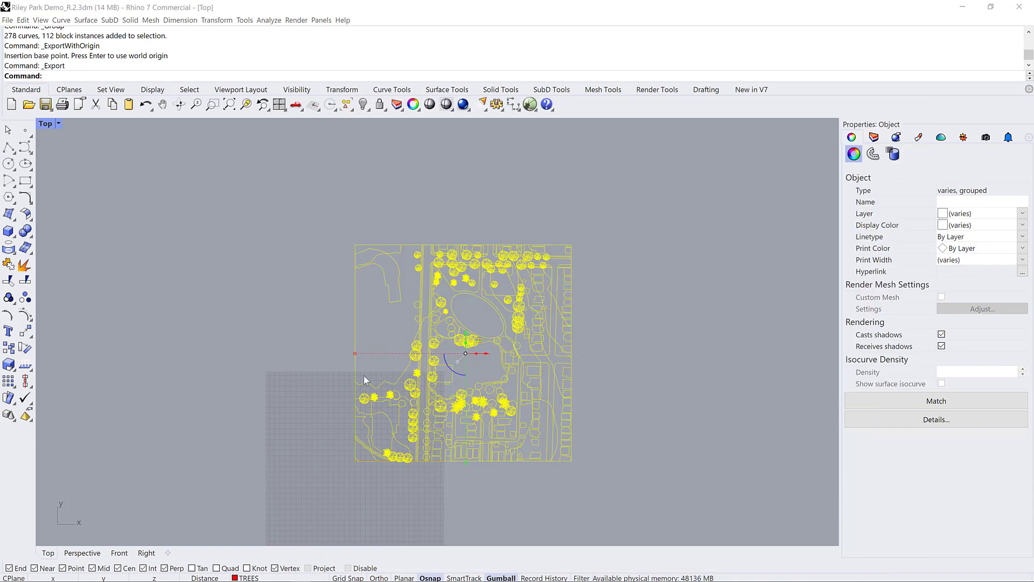
{"action": "key", "text": "Return"}
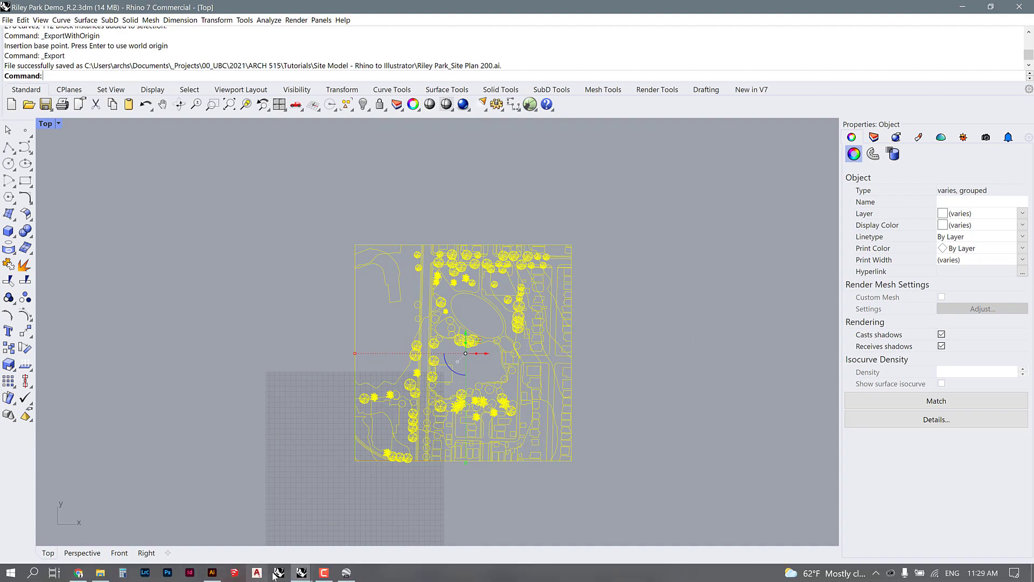
{"action": "left_click", "coordinate": [211, 575]}
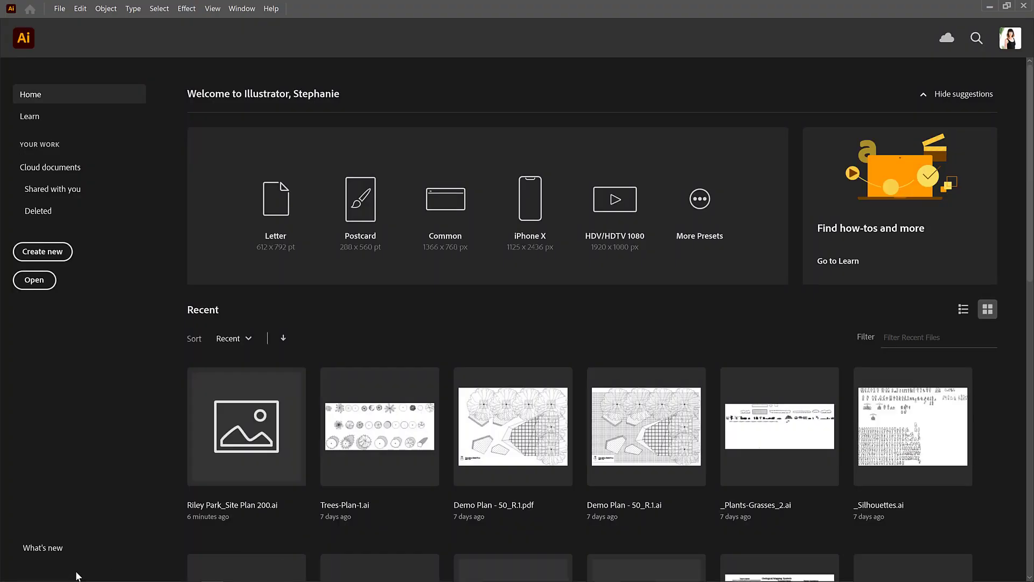